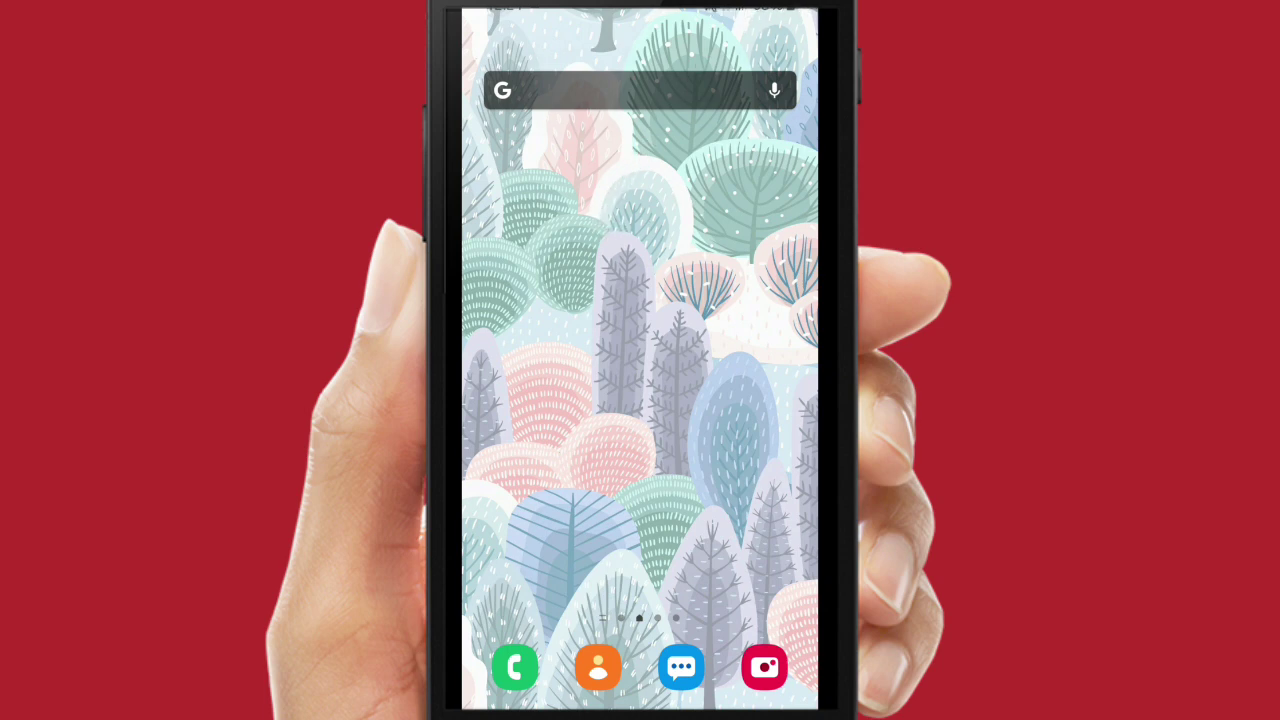
Launch Telegram, search for 'qrcoder' and open the QRcoder bot chat.
scroll(677, 391, "down", 4)
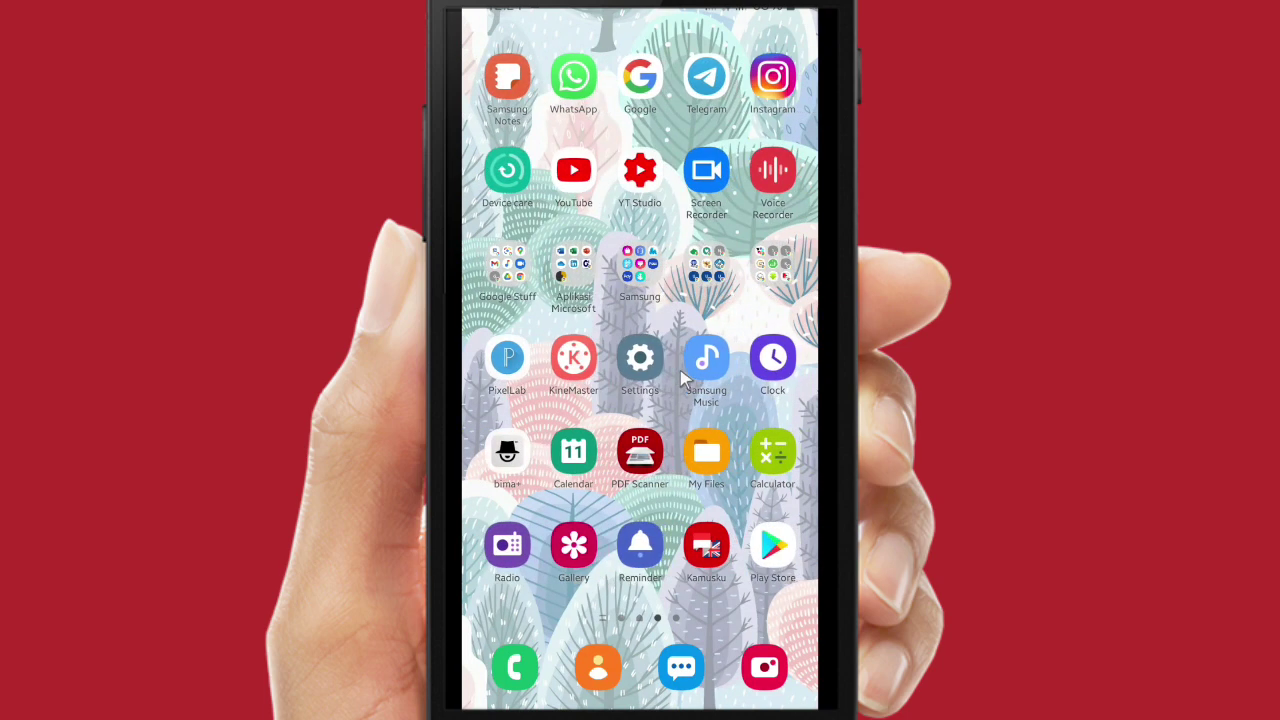
left_click(705, 80)
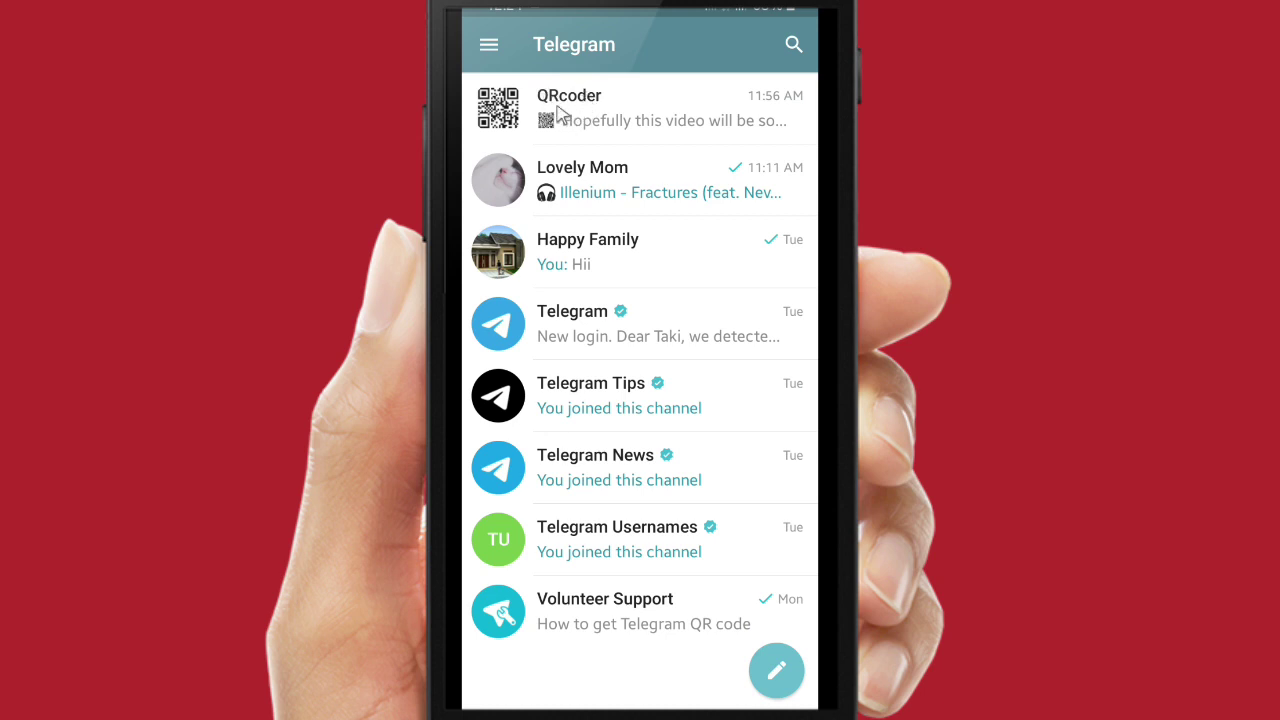
left_click(790, 46)
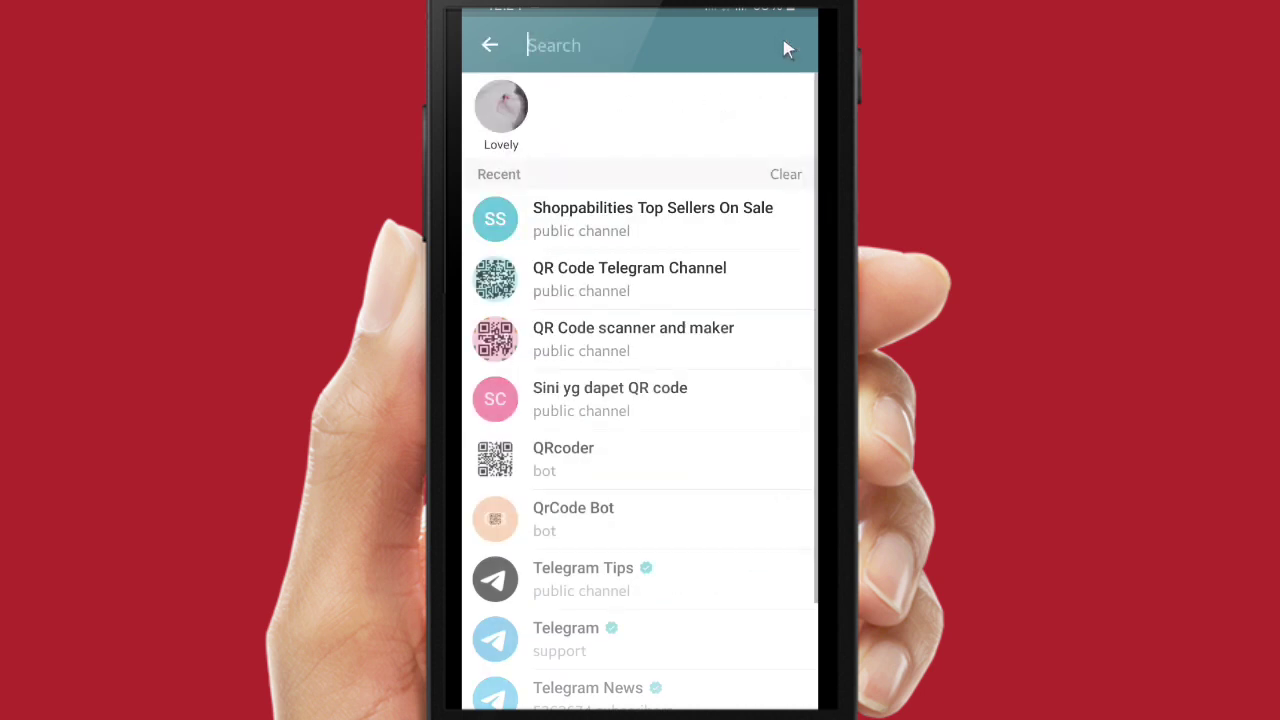
type("q")
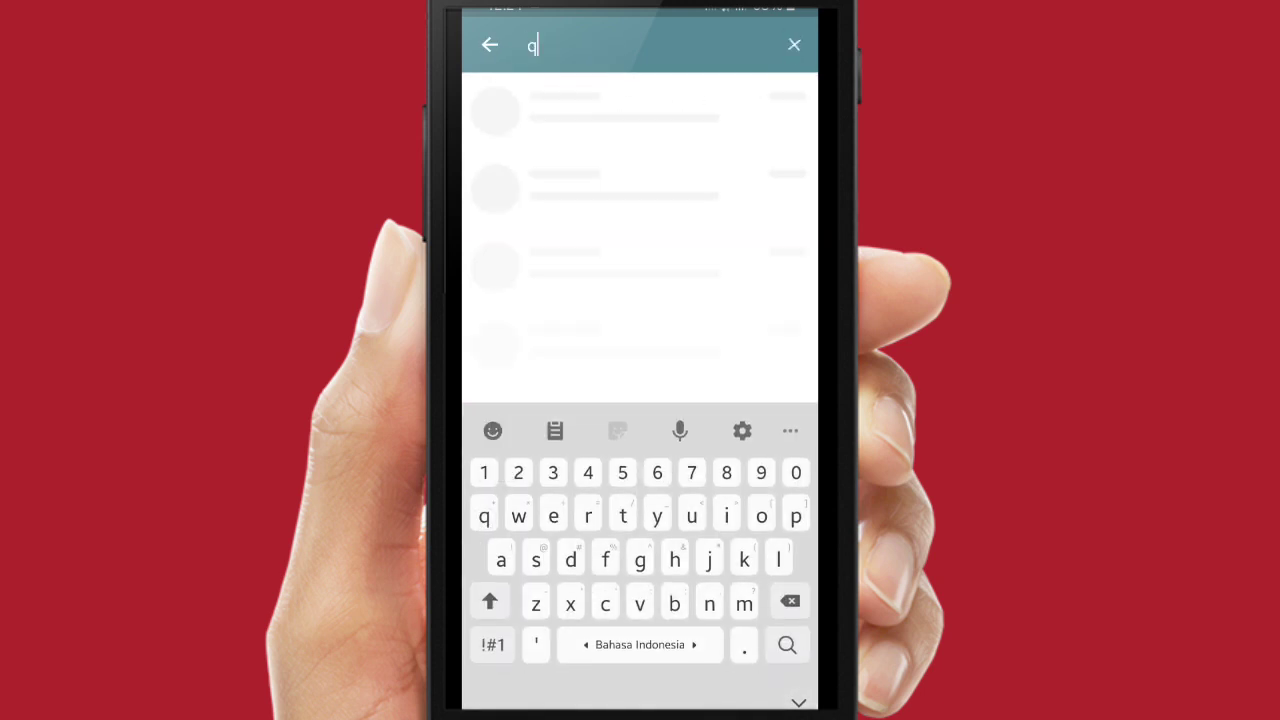
type("rcoder")
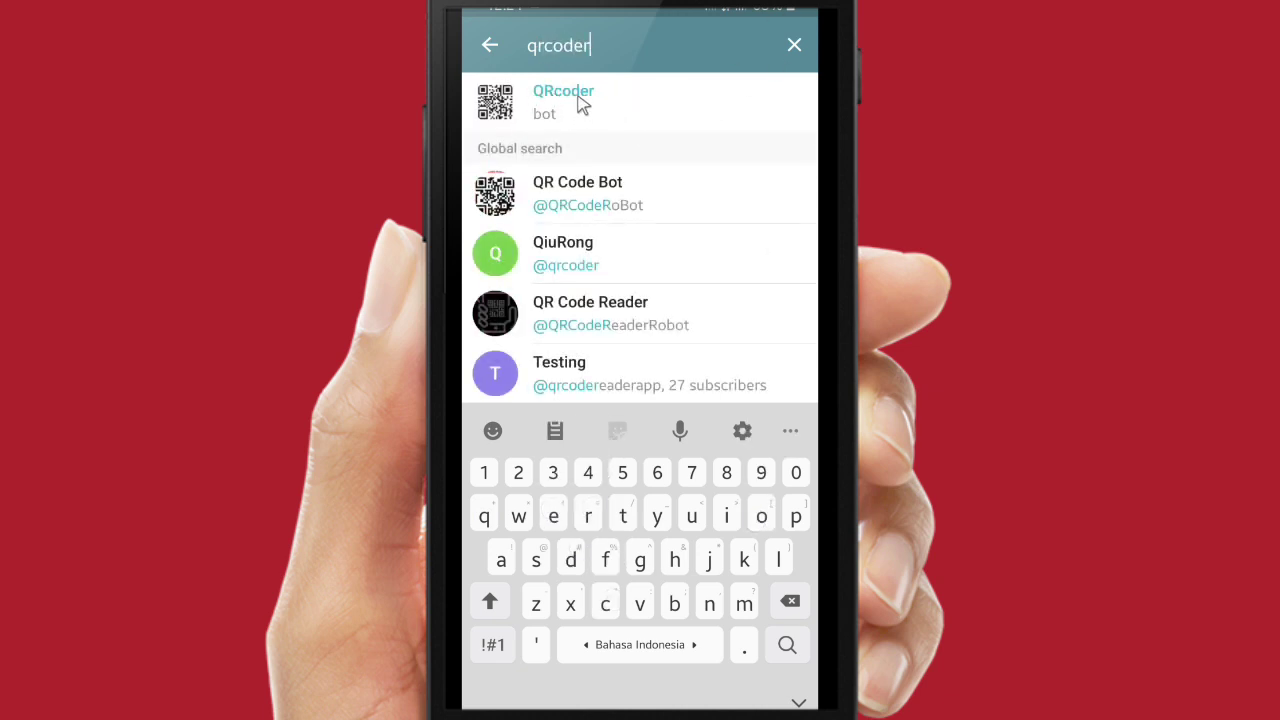
left_click(586, 106)
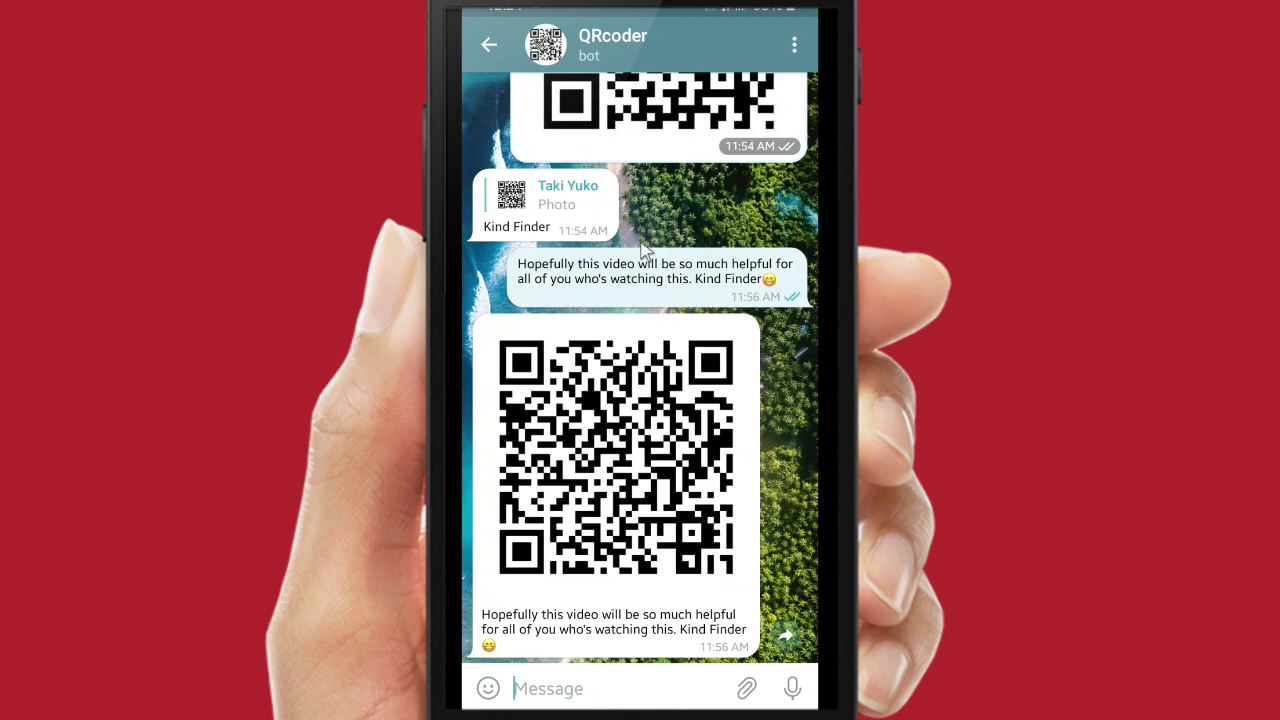
scroll(645, 250, "up", 3)
scroll(645, 250, "up", 6)
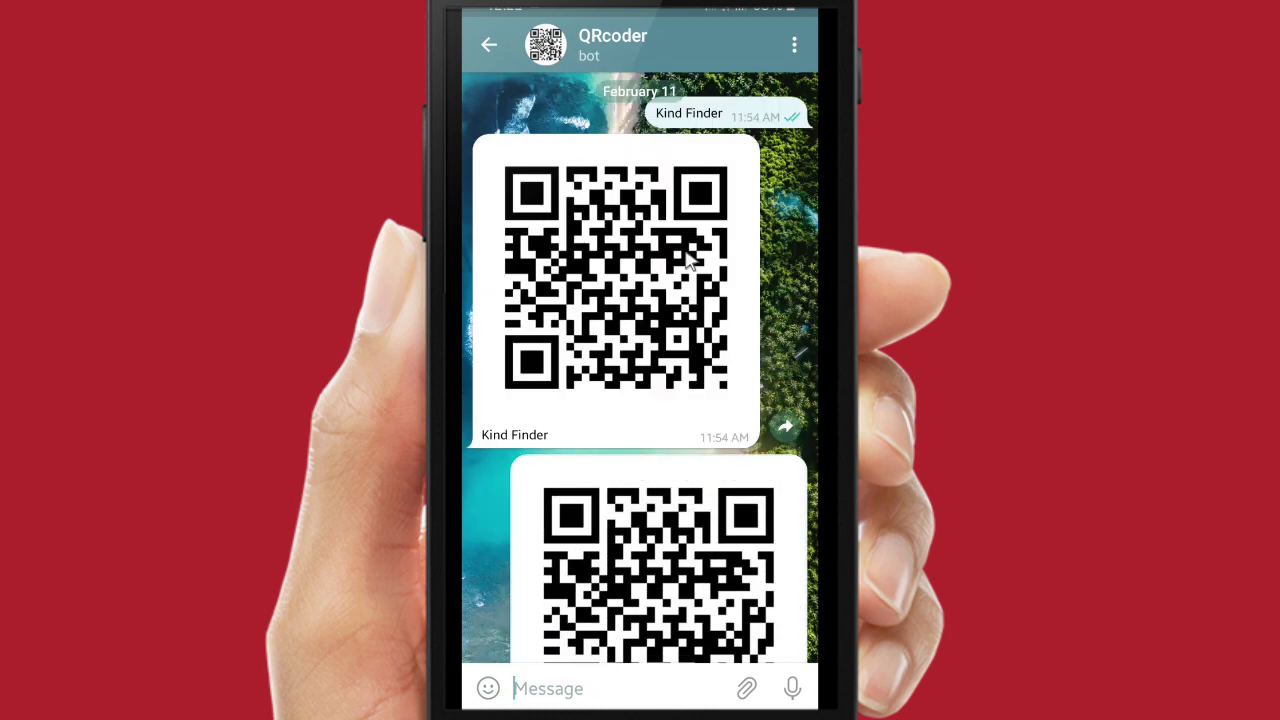
scroll(686, 262, "down", 3)
scroll(700, 348, "up", 12)
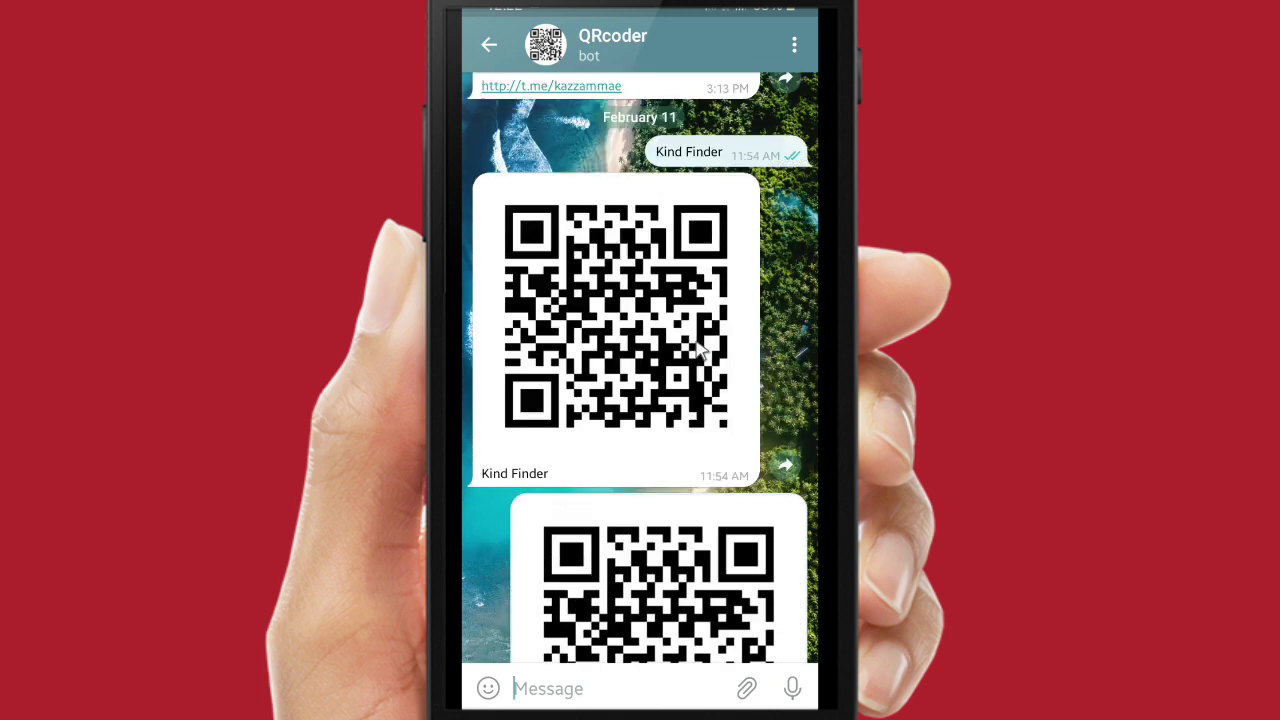
scroll(660, 343, "down", 6)
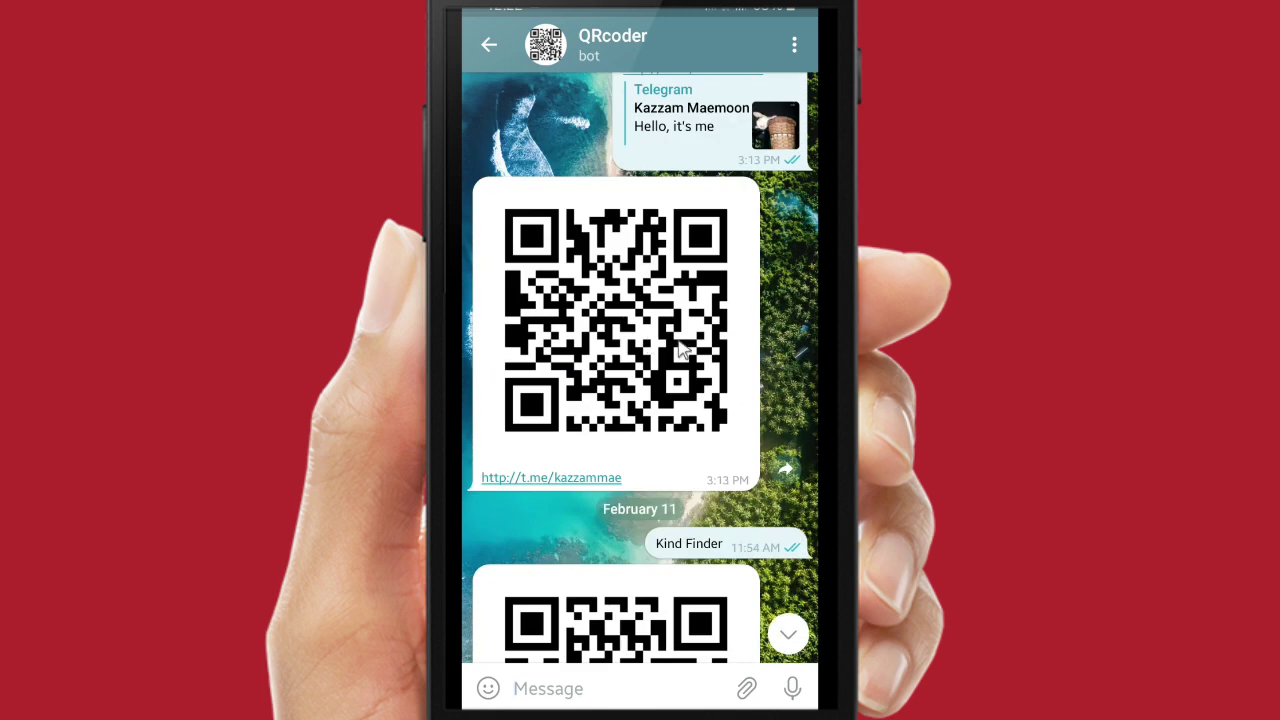
scroll(690, 268, "up", 1)
scroll(660, 220, "down", 4)
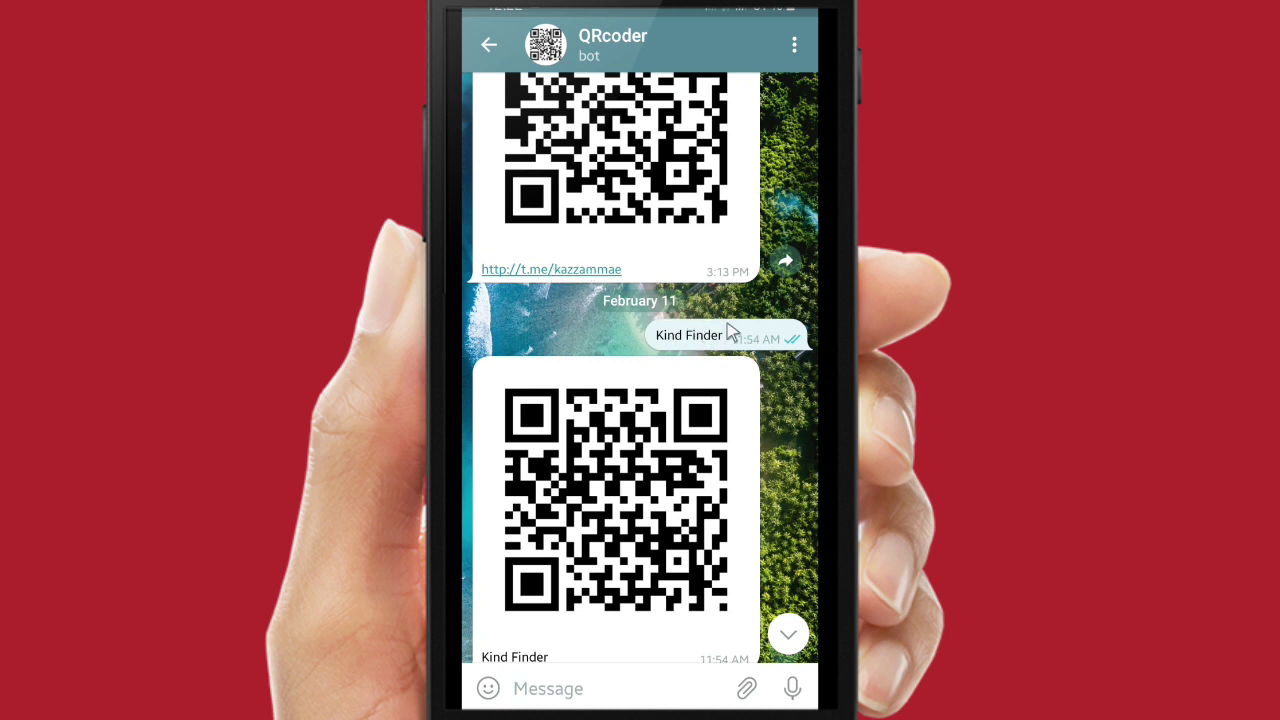
scroll(626, 489, "down", 2)
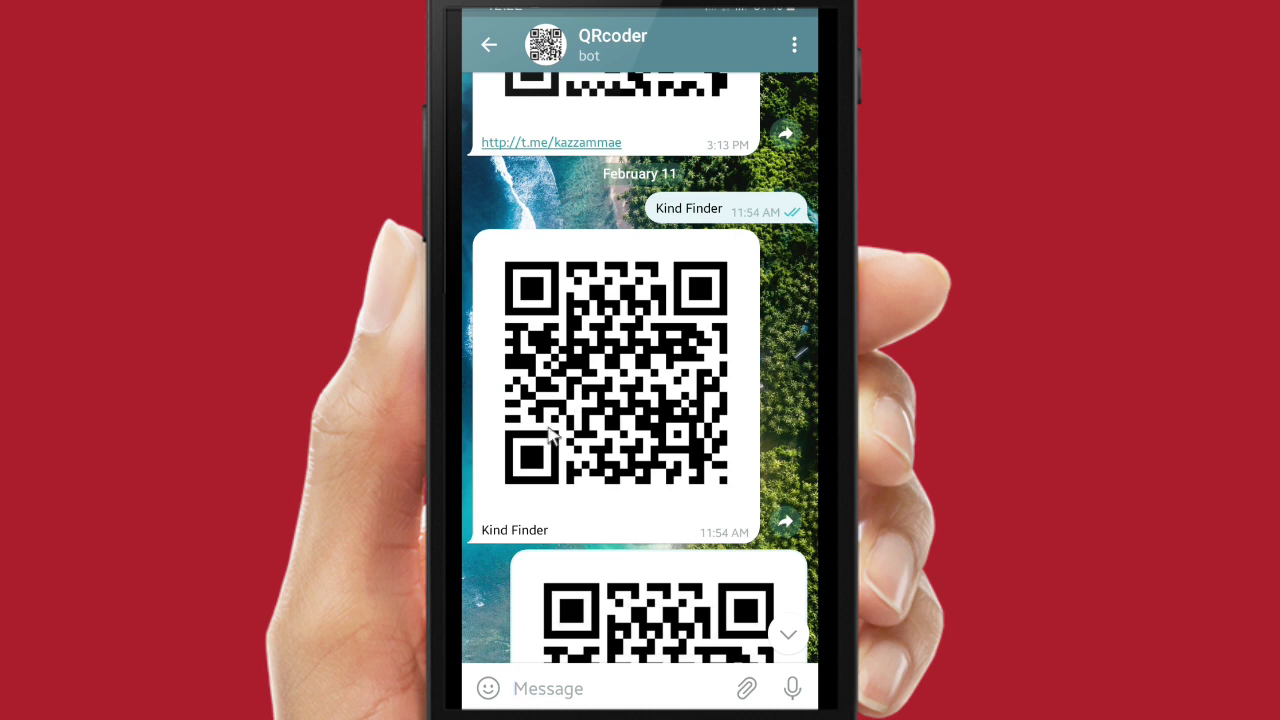
scroll(658, 430, "down", 1)
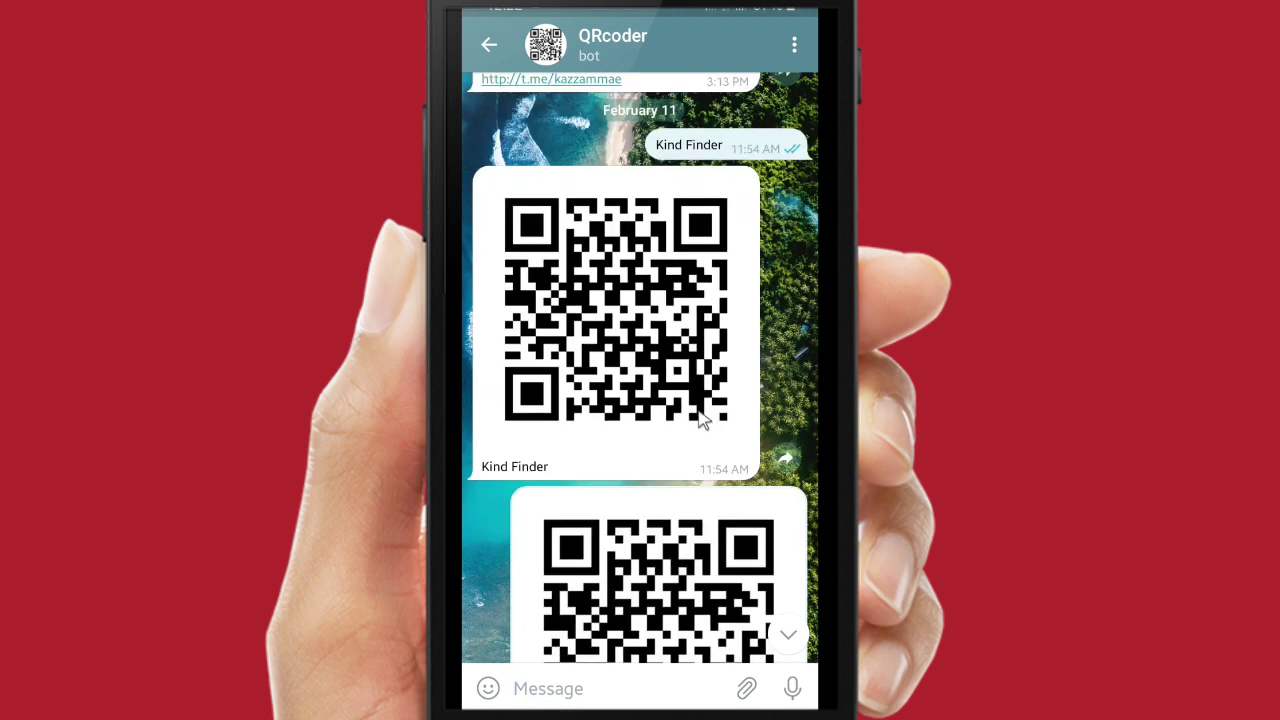
scroll(702, 418, "down", 5)
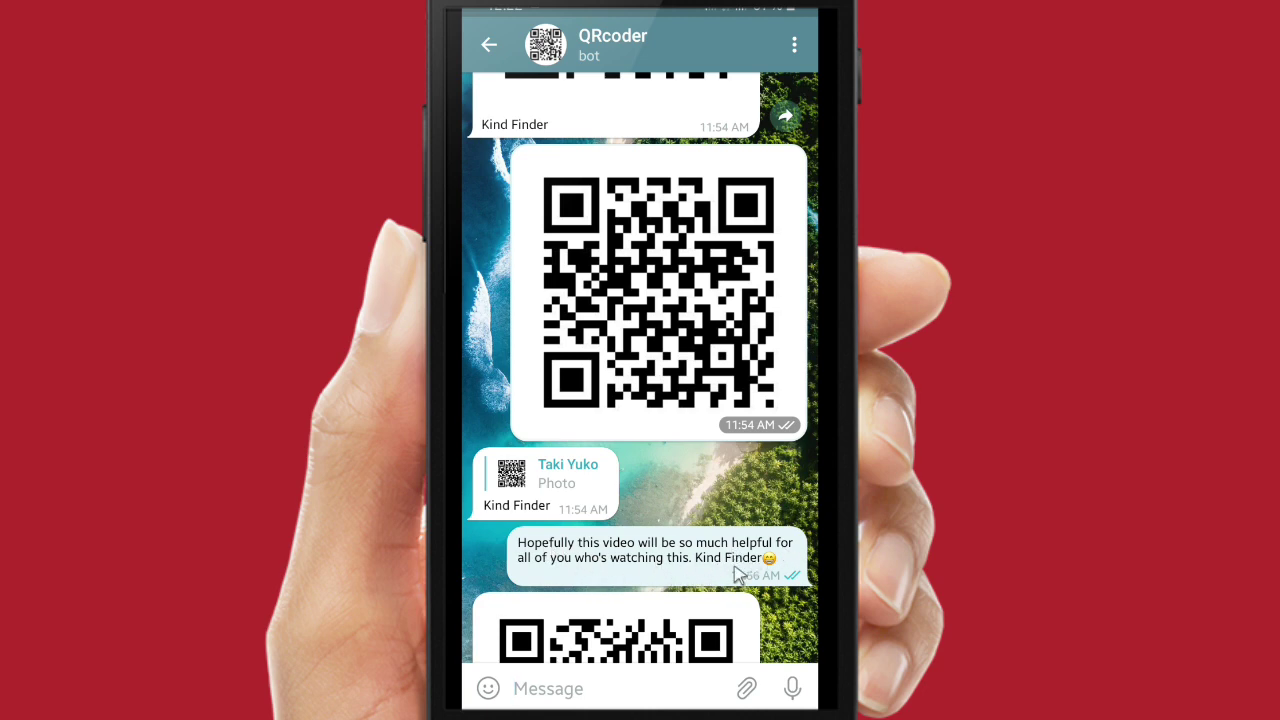
scroll(737, 575, "down", 3)
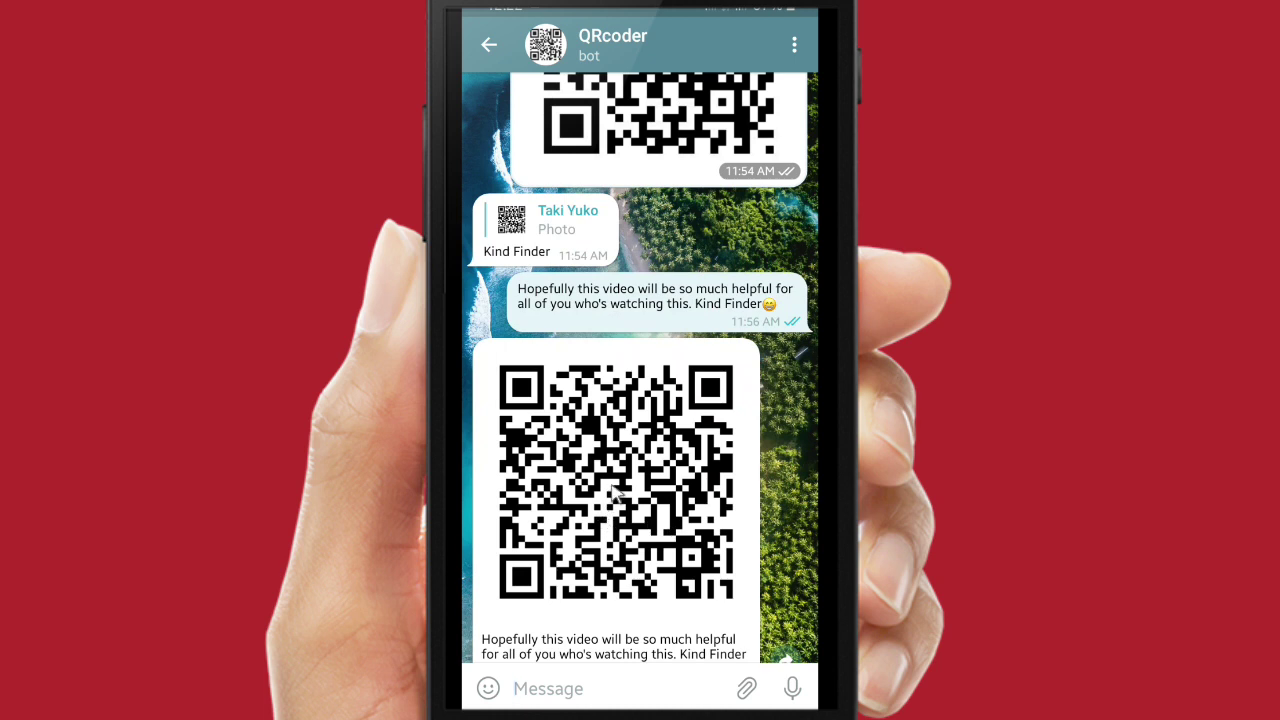
scroll(652, 556, "down", 1)
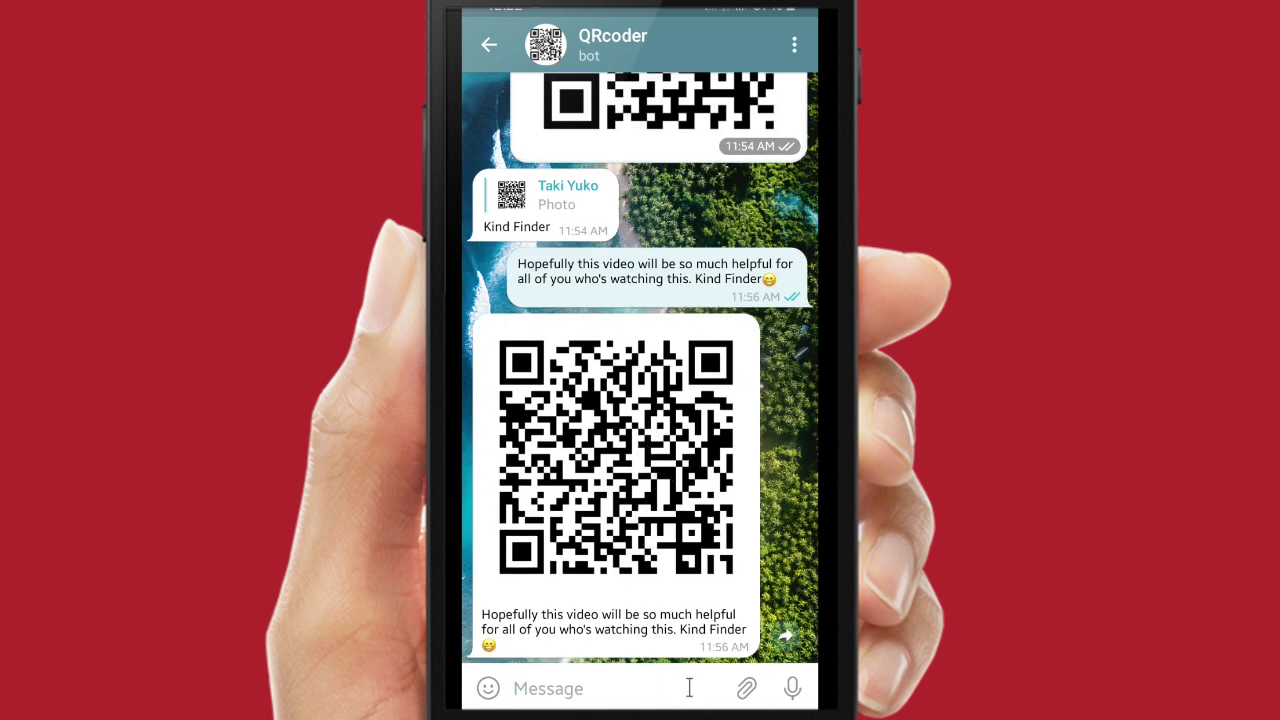
Attach the saved QR code image from the gallery and send it to the QRcoder bot.
left_click(746, 689)
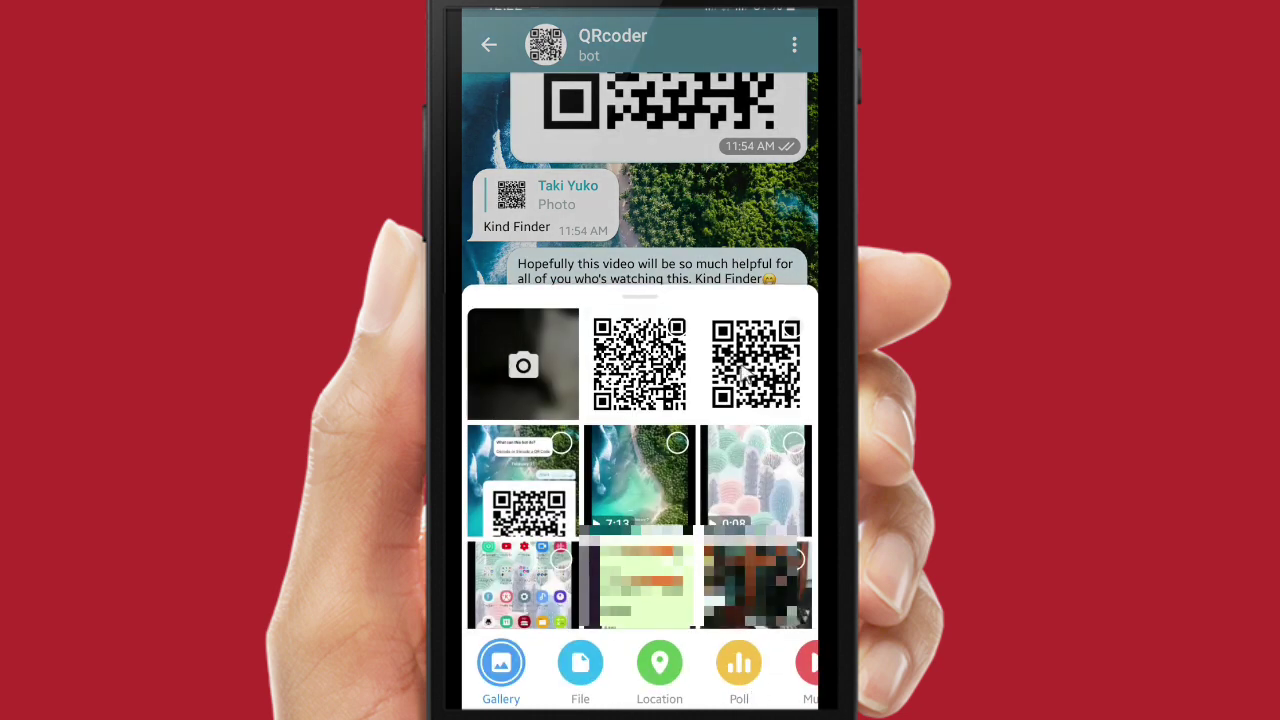
left_click(779, 362)
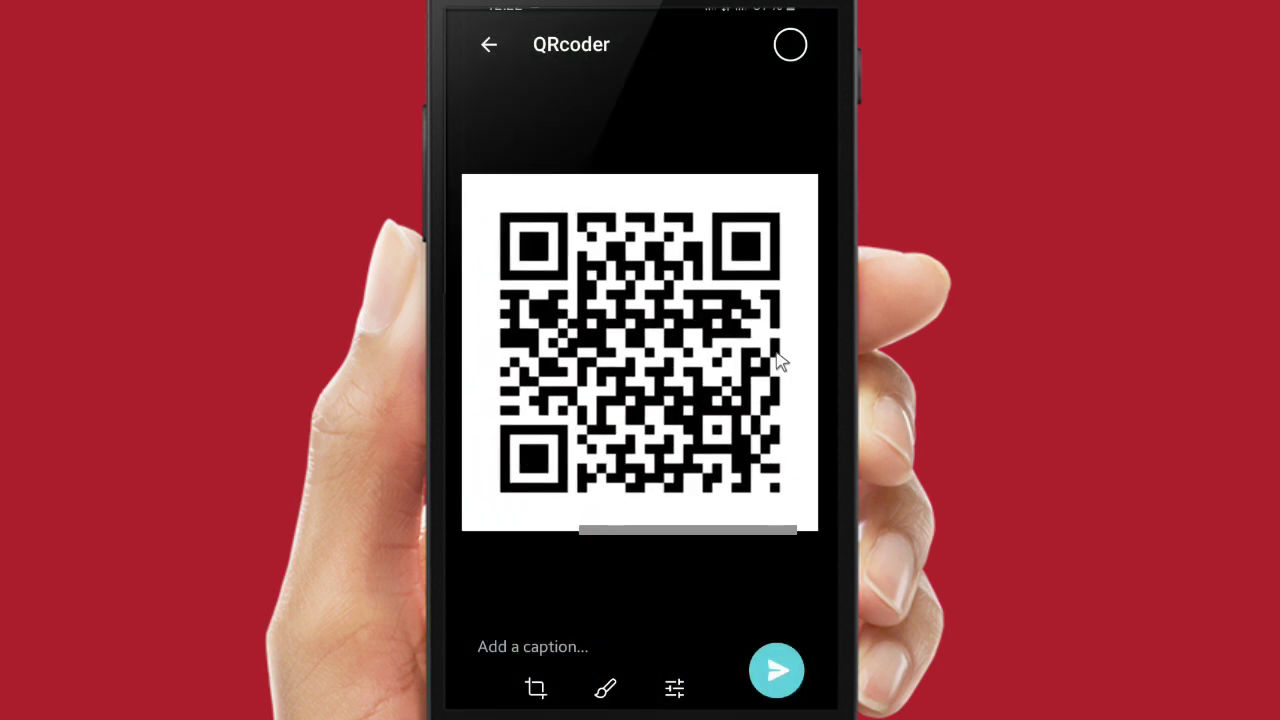
left_click(777, 672)
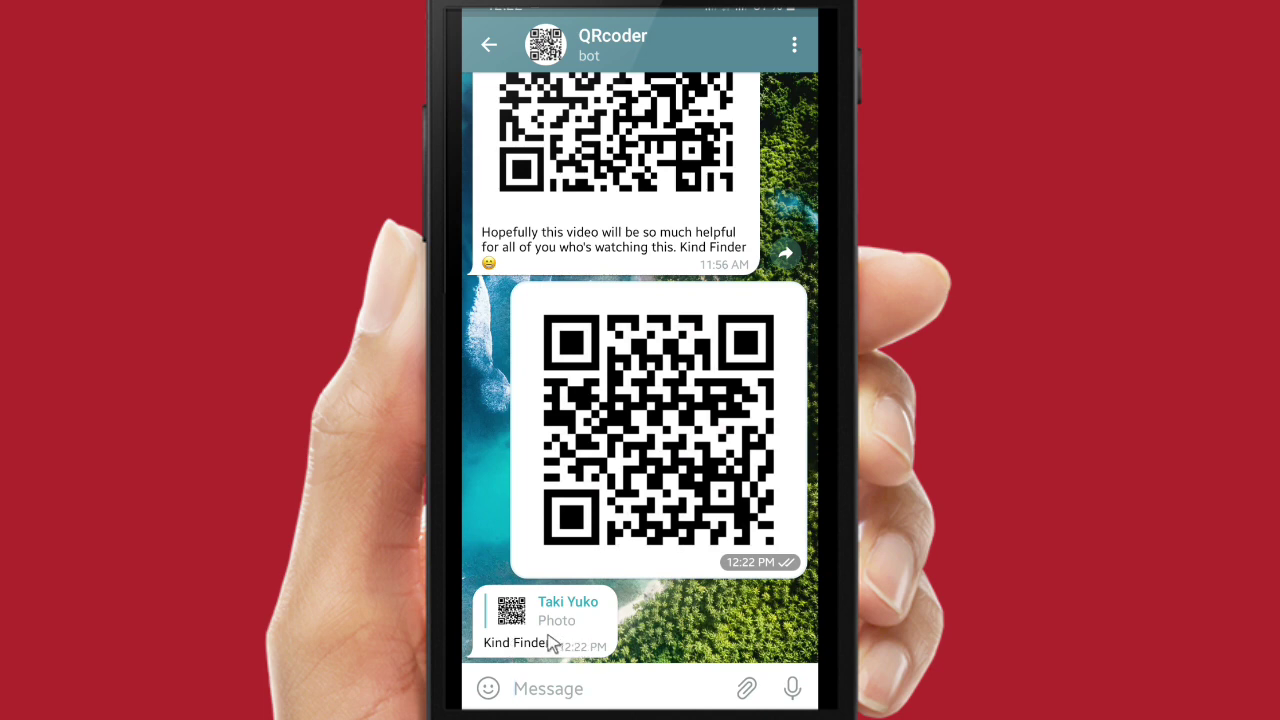
Send the 😘 emoji, picked from the suggestion for 'I love you'.
left_click(595, 686)
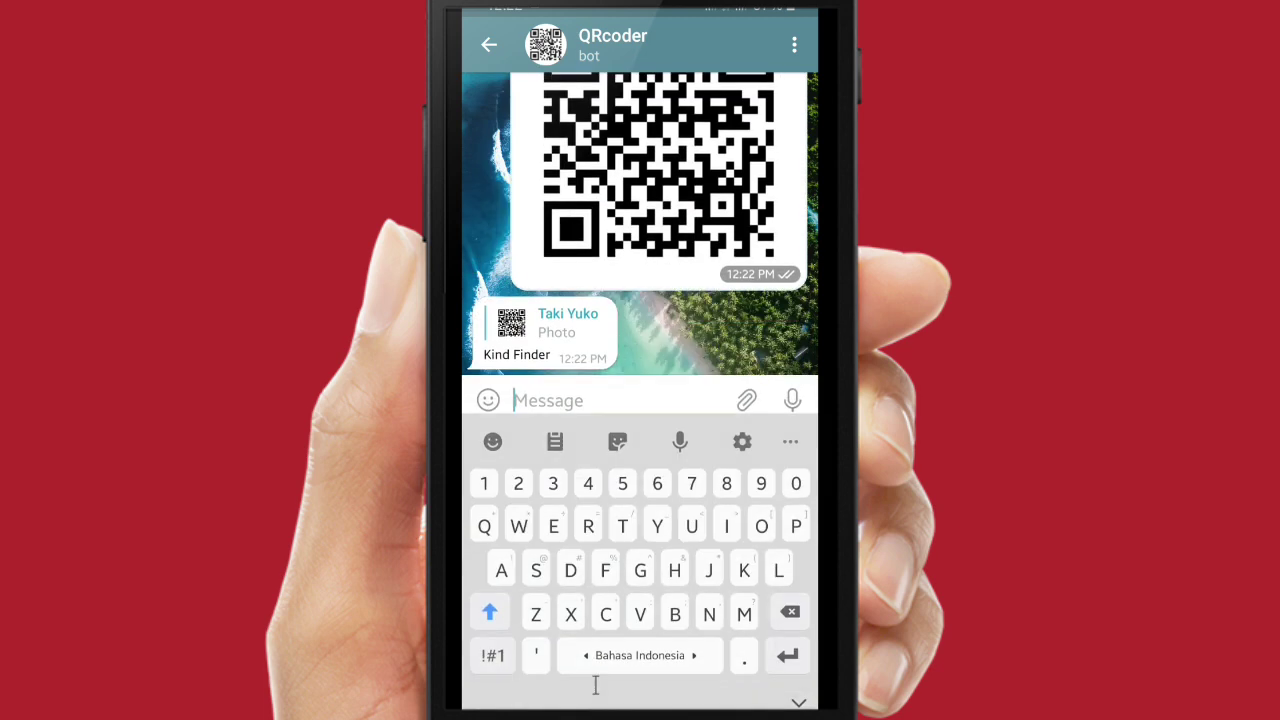
type("I")
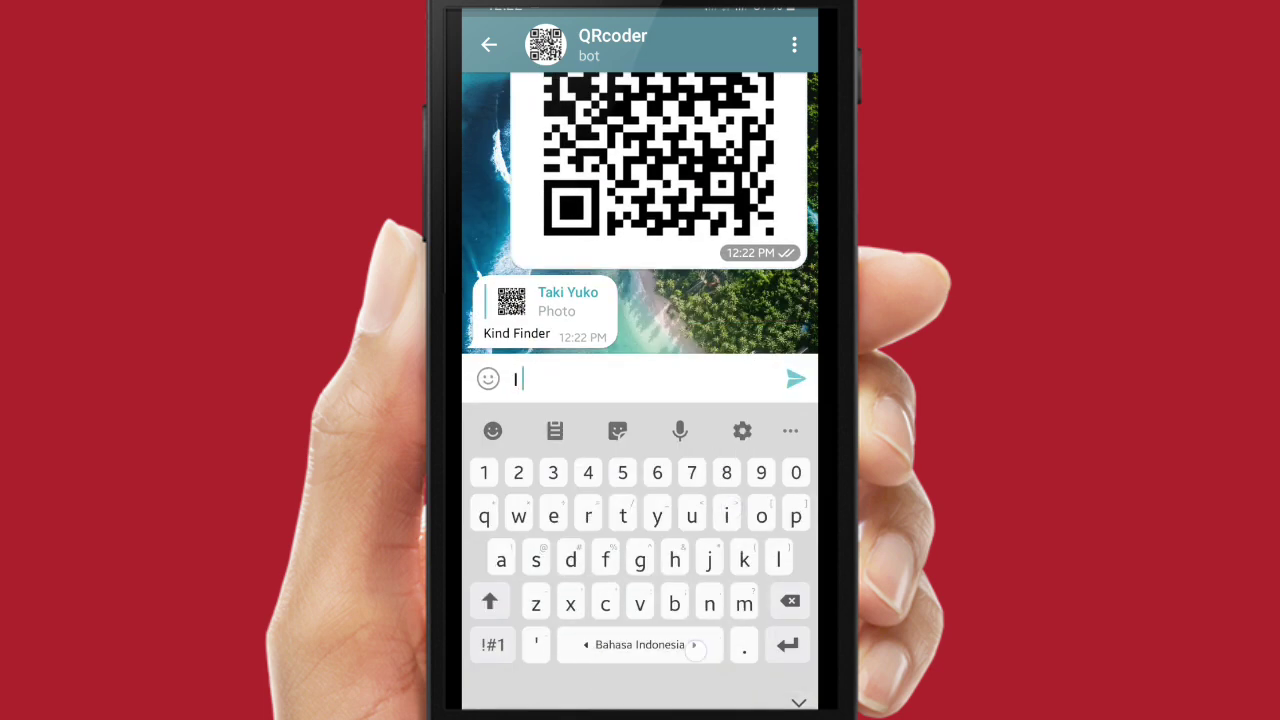
type(" love you")
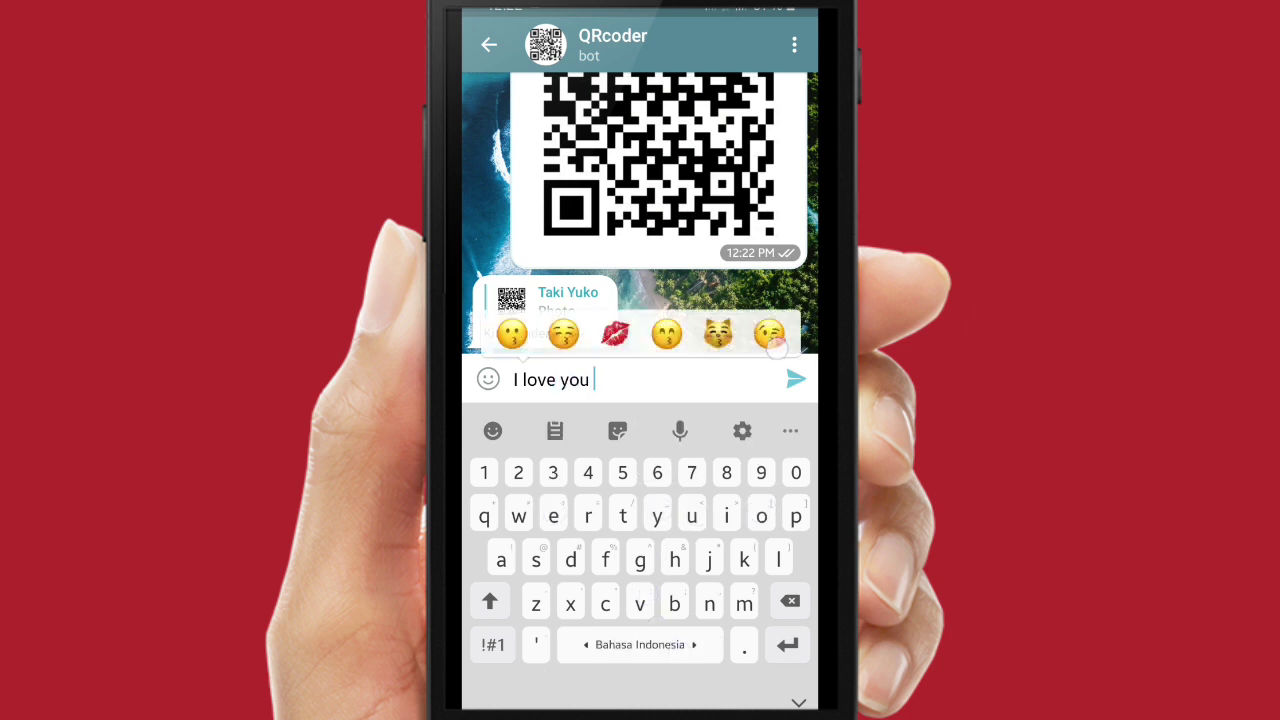
left_click(769, 333)
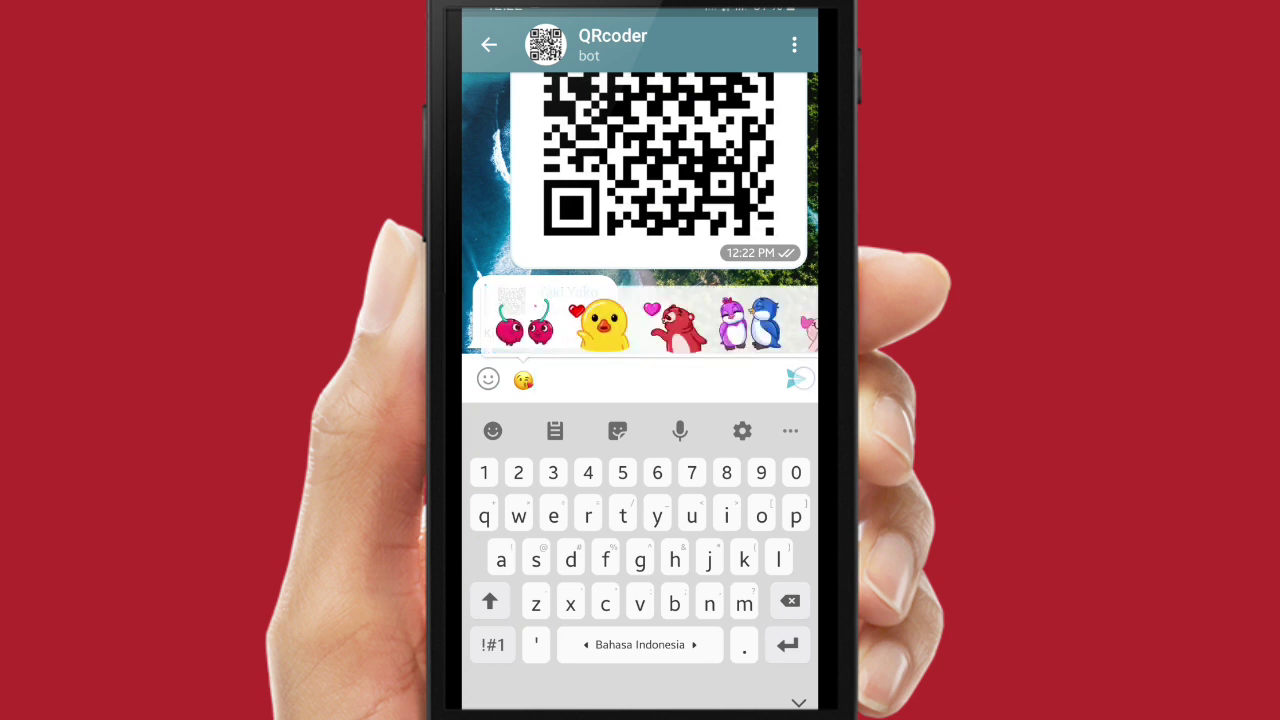
left_click(799, 378)
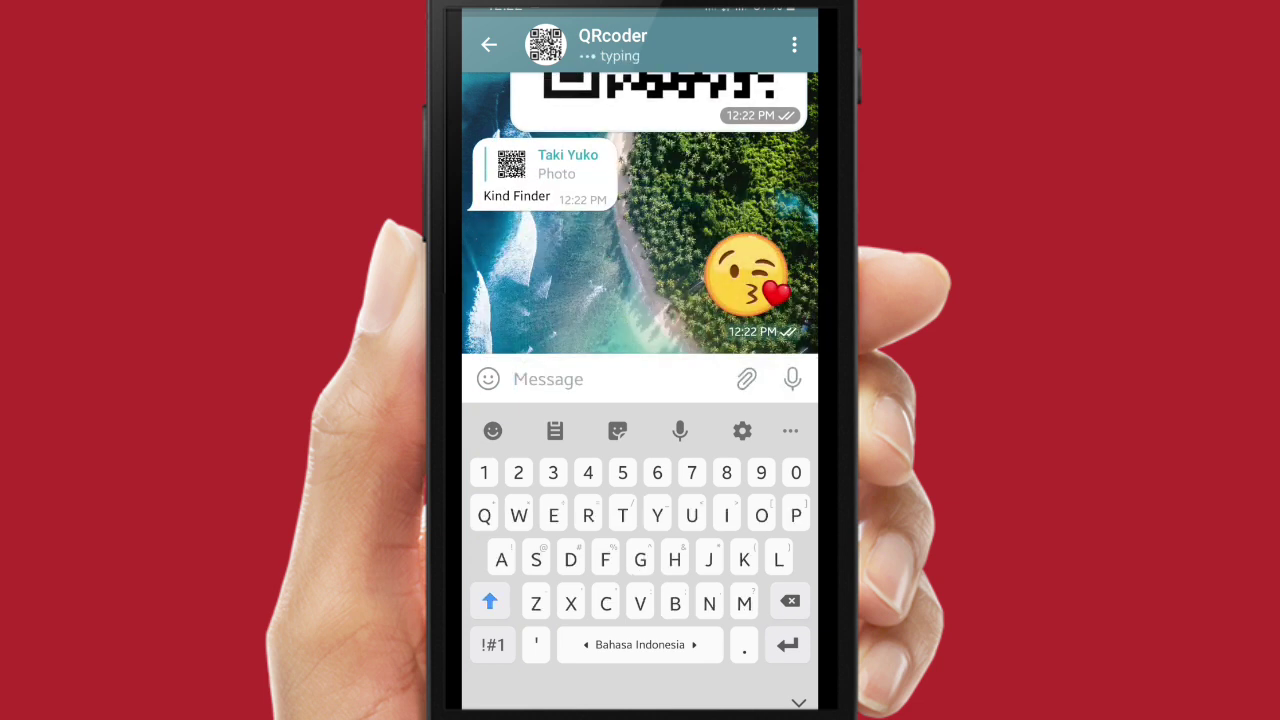
Send the text message 'I love you' to the bot.
type("I")
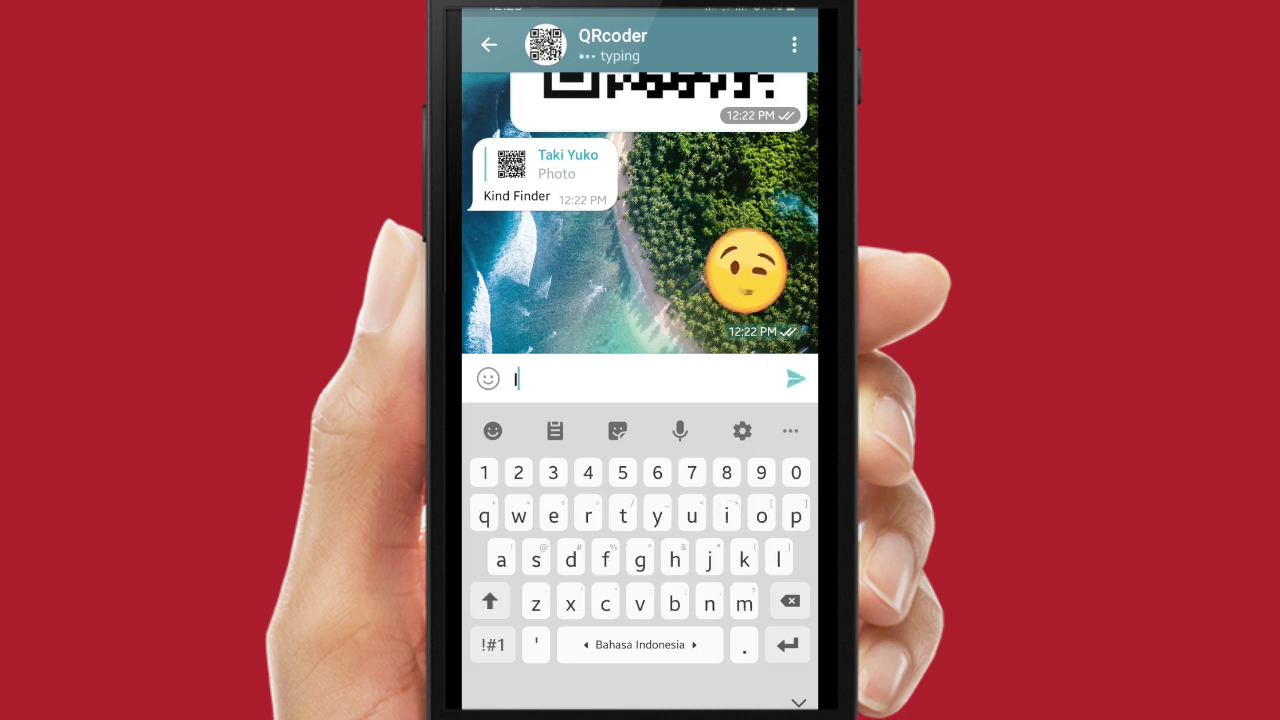
type(" love")
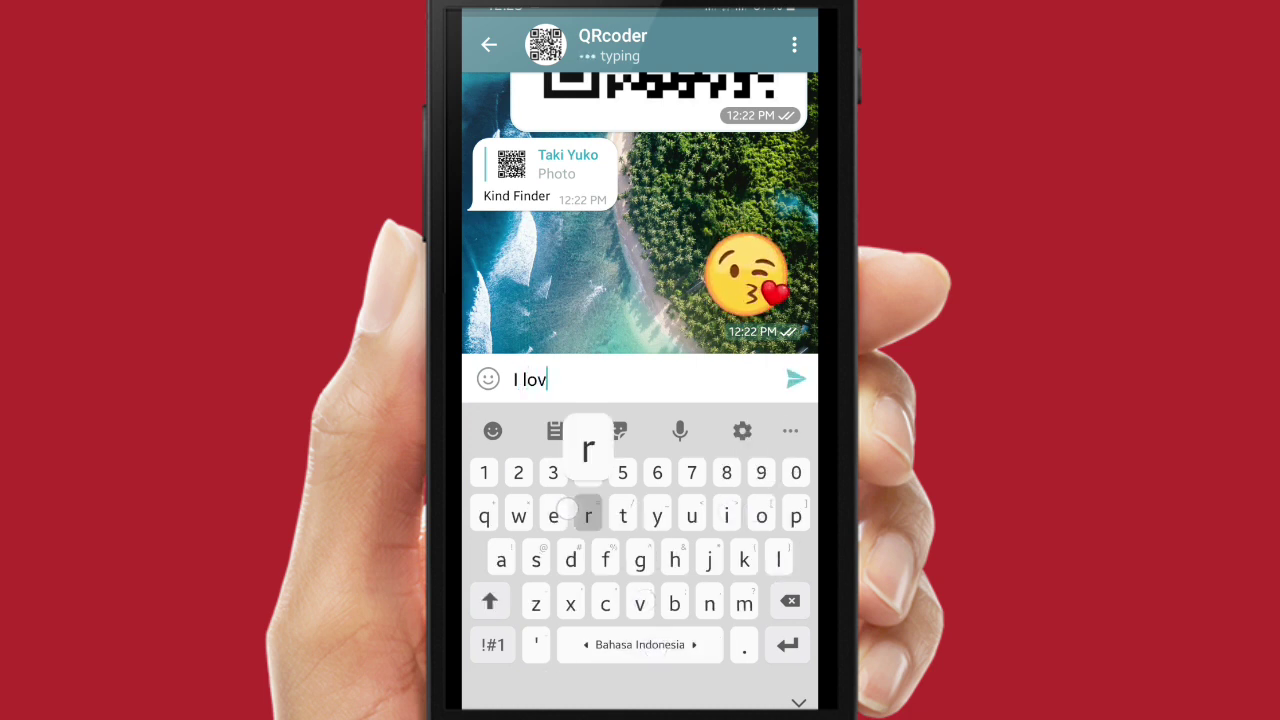
key("BackSpace")
key("BackSpace")
type("ve you")
left_click(796, 379)
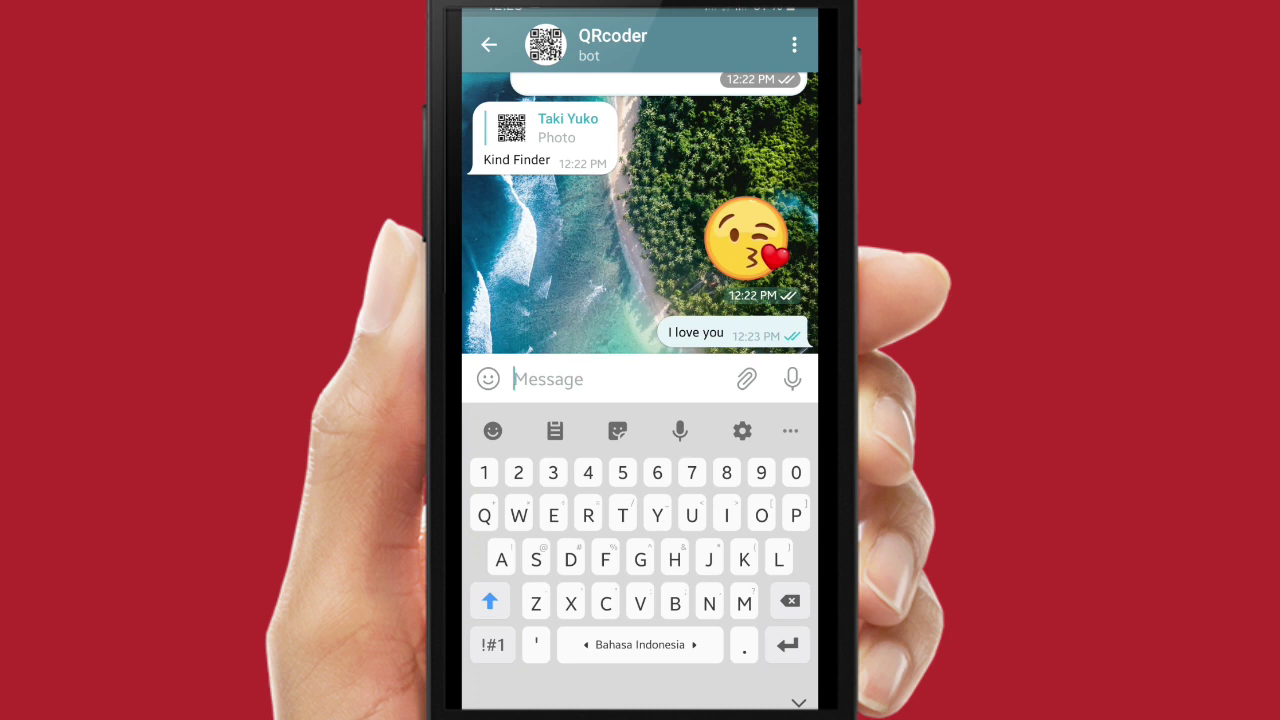
Delete the sent kissing-emoji sticker and review the bot's remaining QR code replies.
left_click(760, 232)
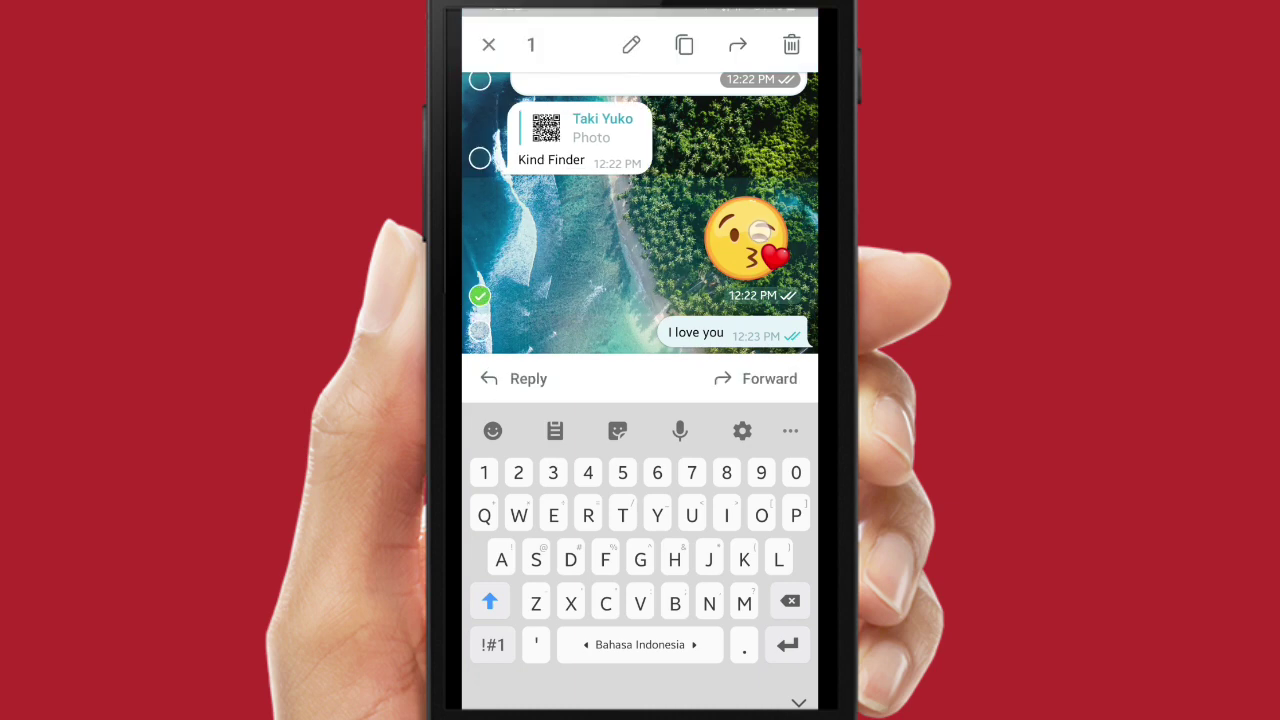
left_click(791, 45)
left_click(752, 404)
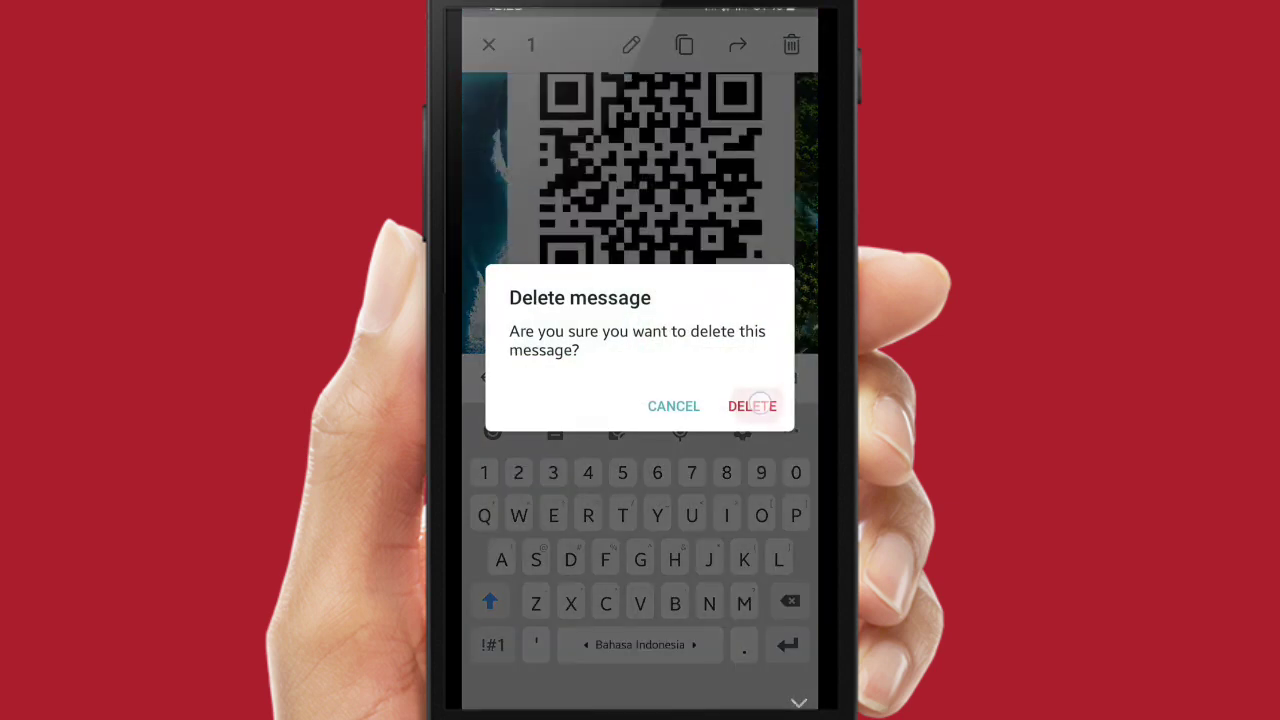
left_click(798, 703)
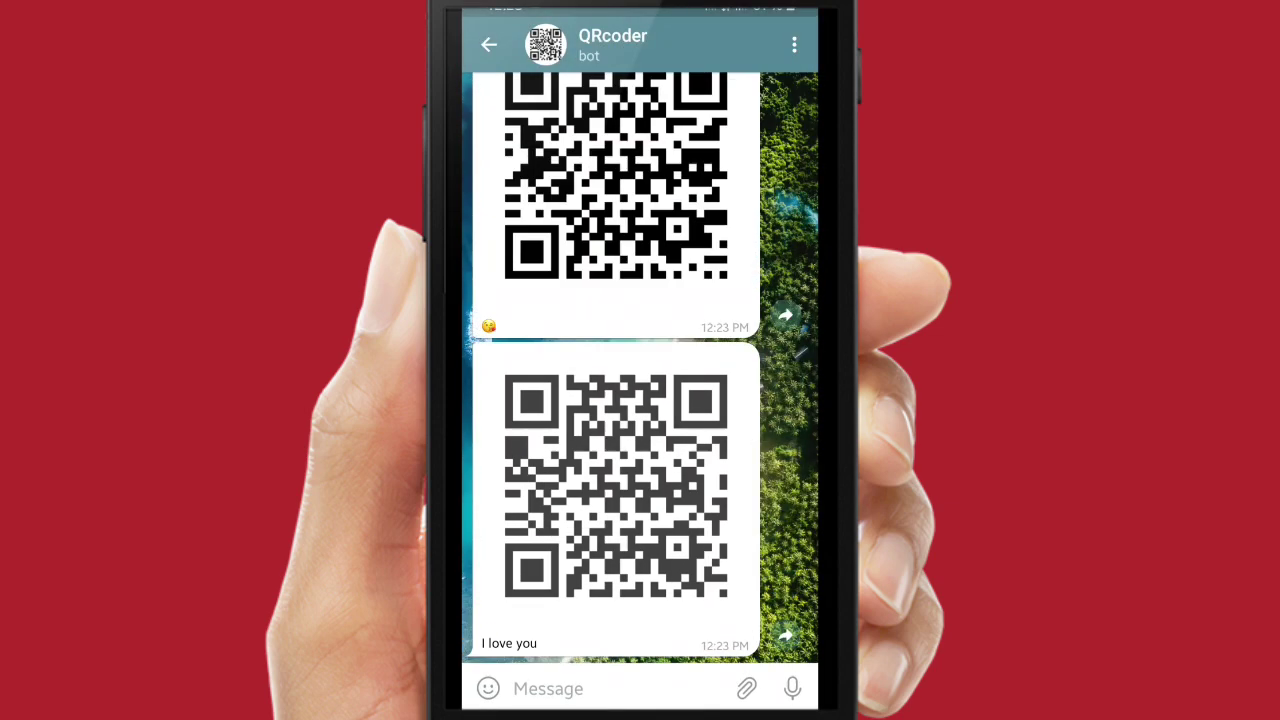
scroll(746, 358, "up", 2)
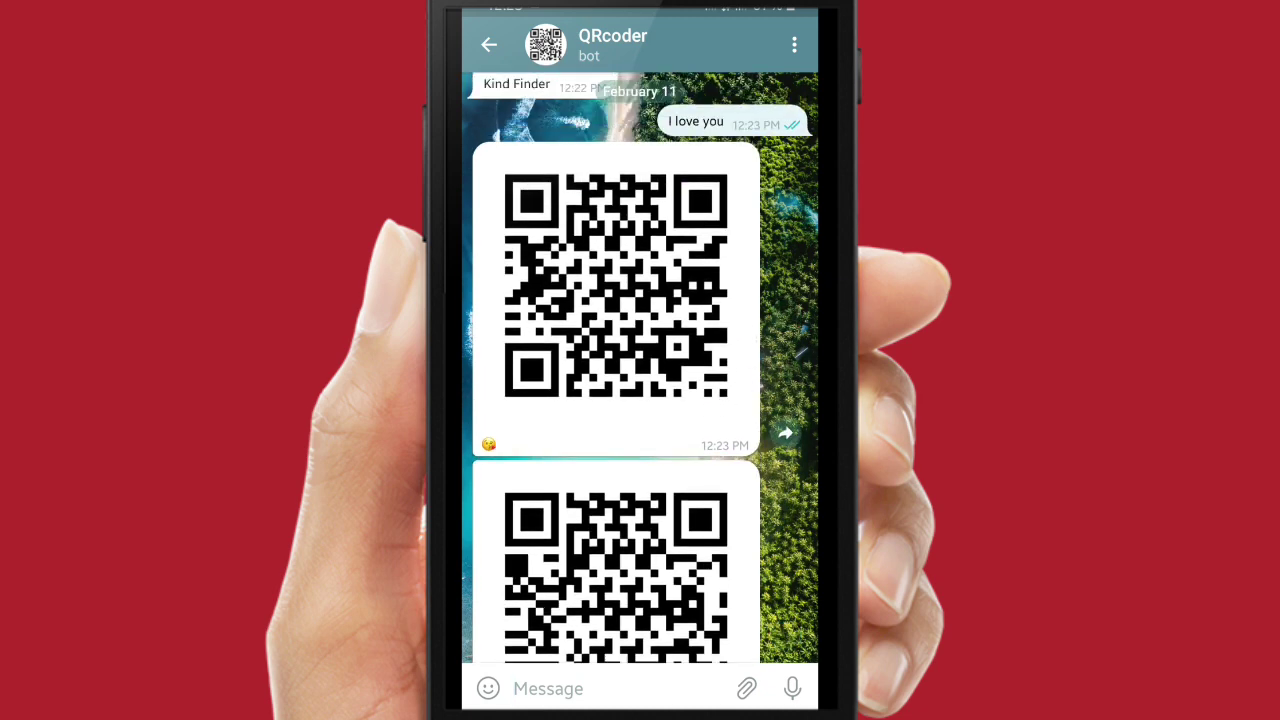
scroll(640, 370, "down", 2)
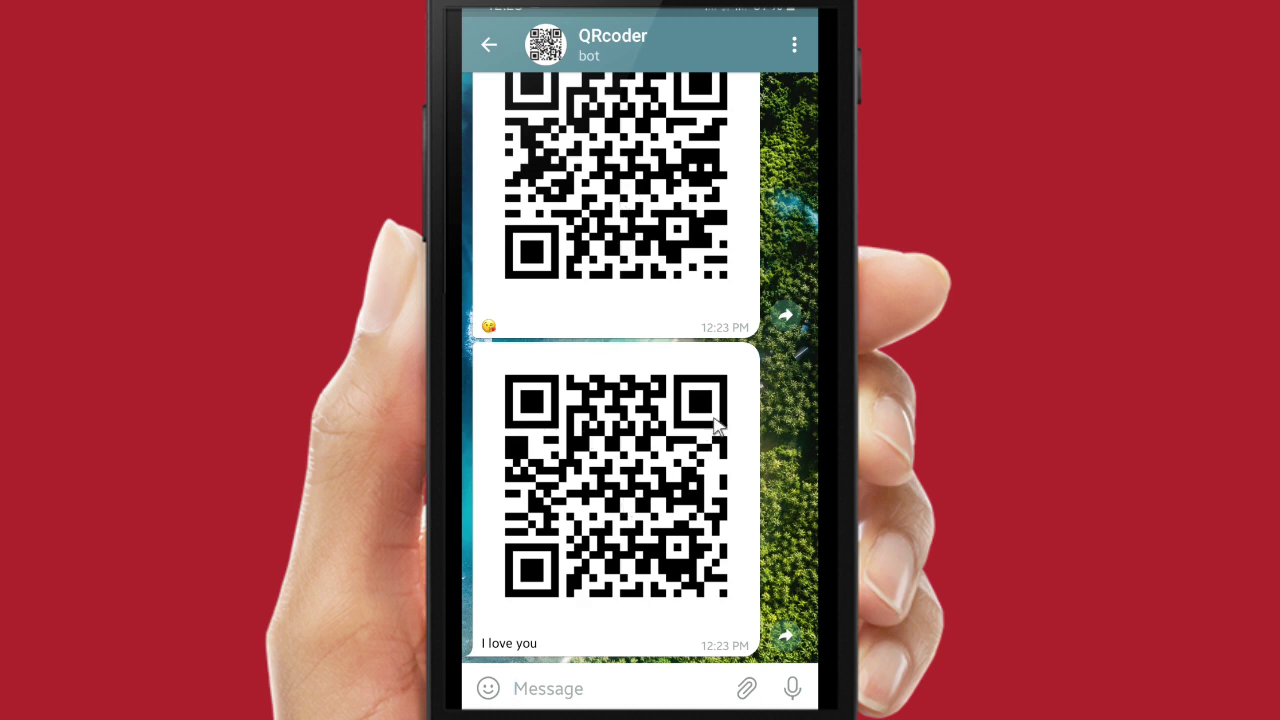
Save the 'I love you' QR code image to the phone's gallery.
left_click(672, 448)
left_click(794, 45)
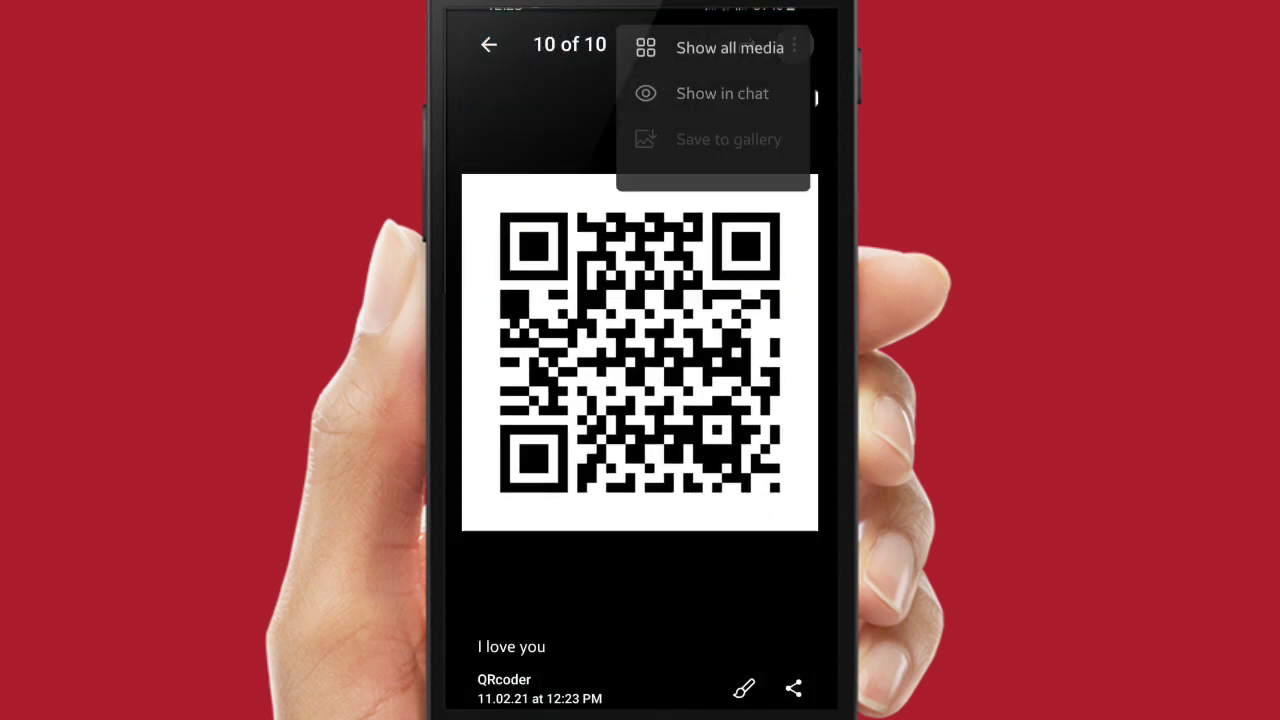
left_click(762, 141)
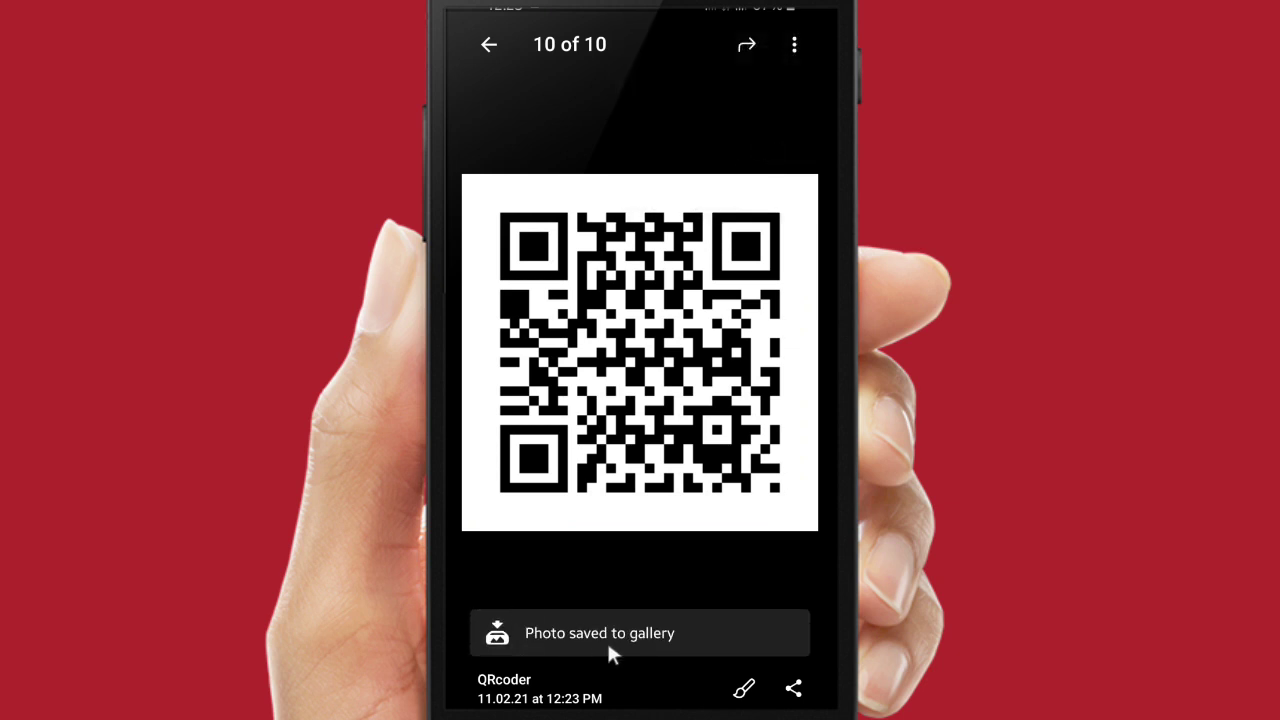
key("Escape")
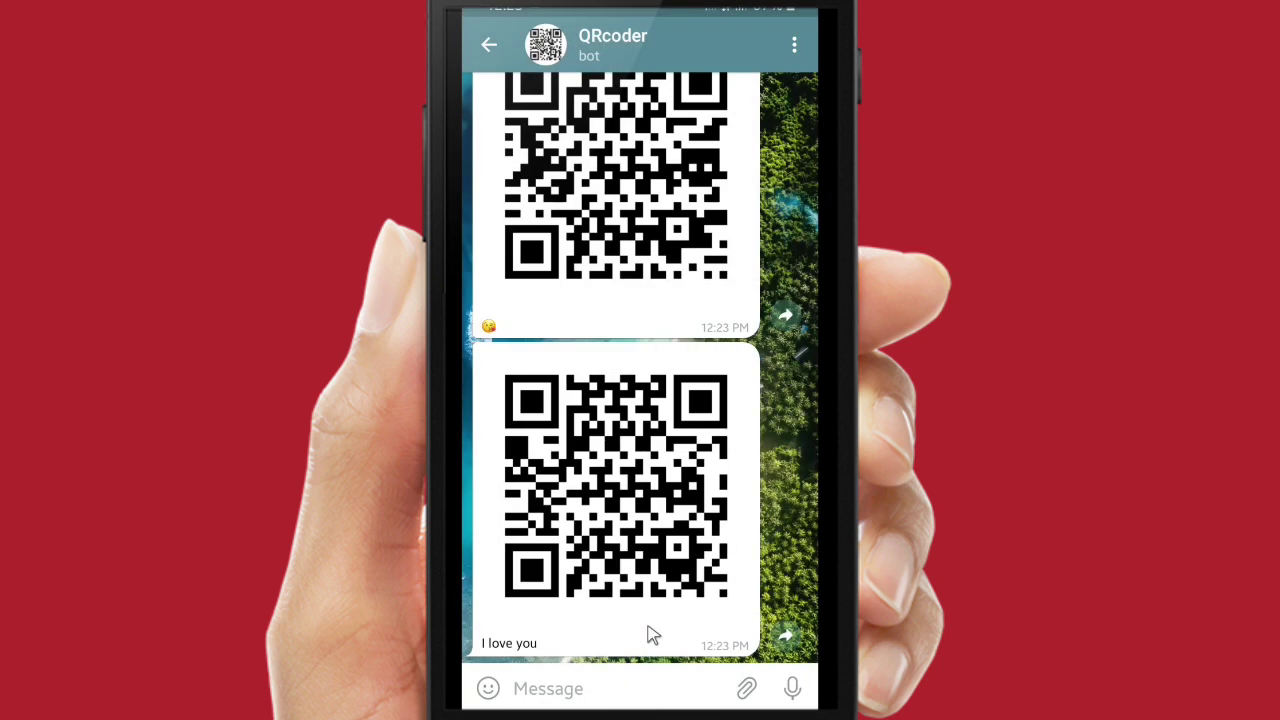
Send the saved QR image back to QRcoder for decoding, then exit to the home screen.
left_click(749, 689)
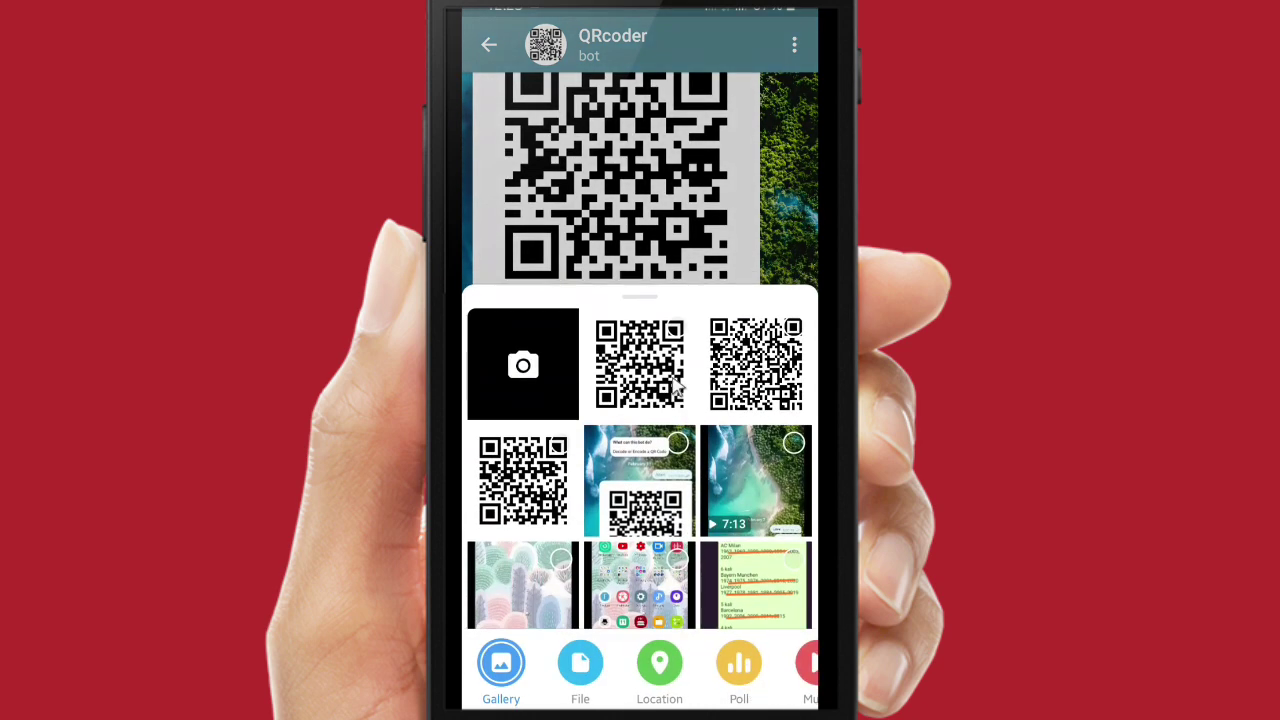
left_click(634, 357)
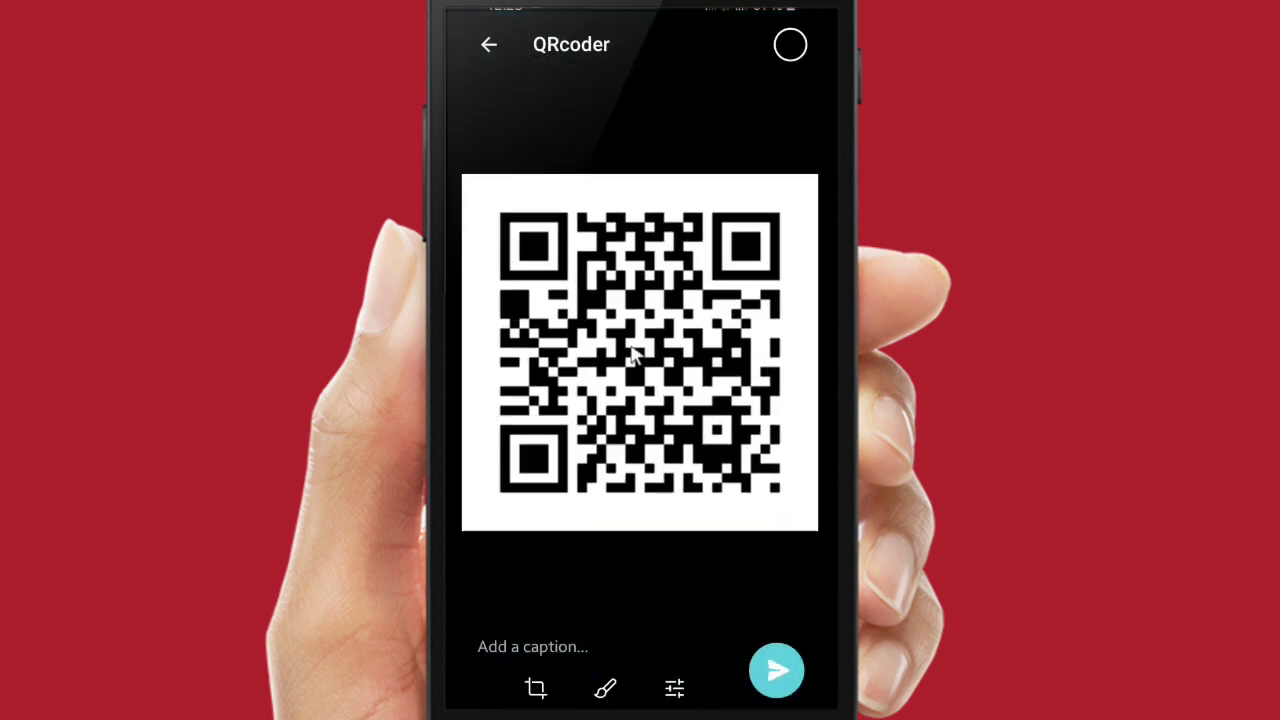
left_click(779, 680)
left_click(777, 673)
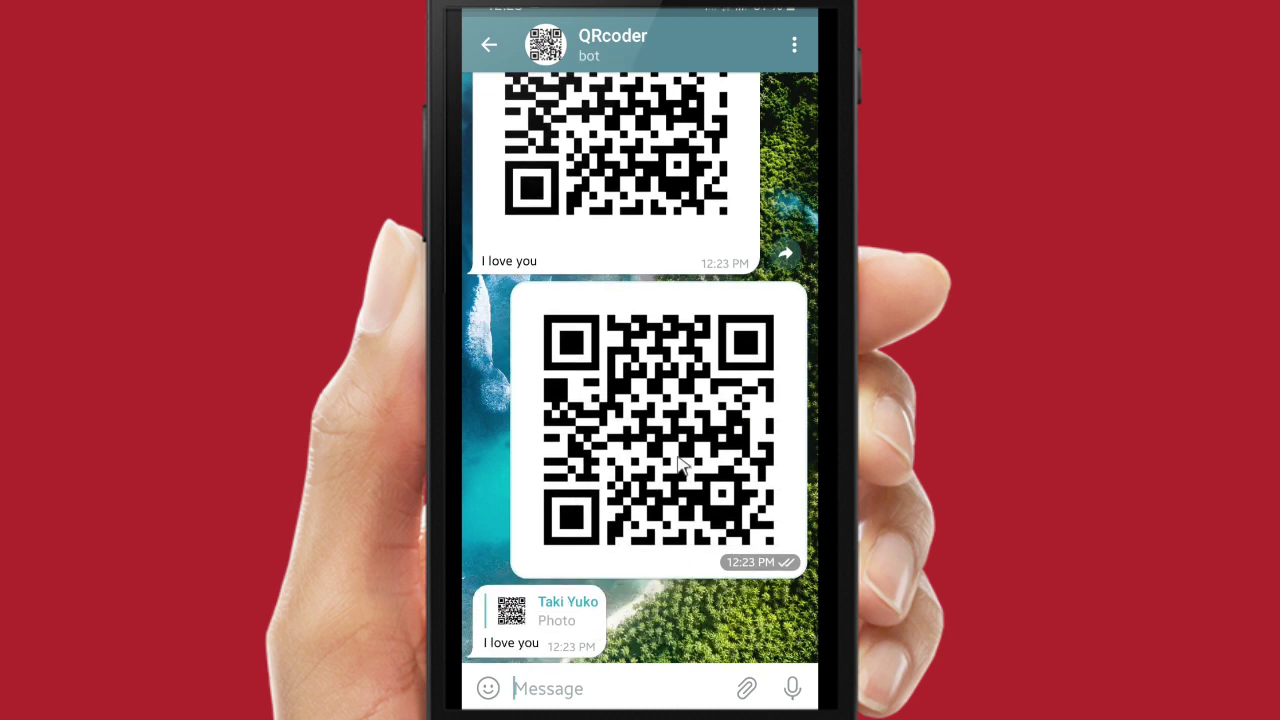
key("Escape")
key("Home")
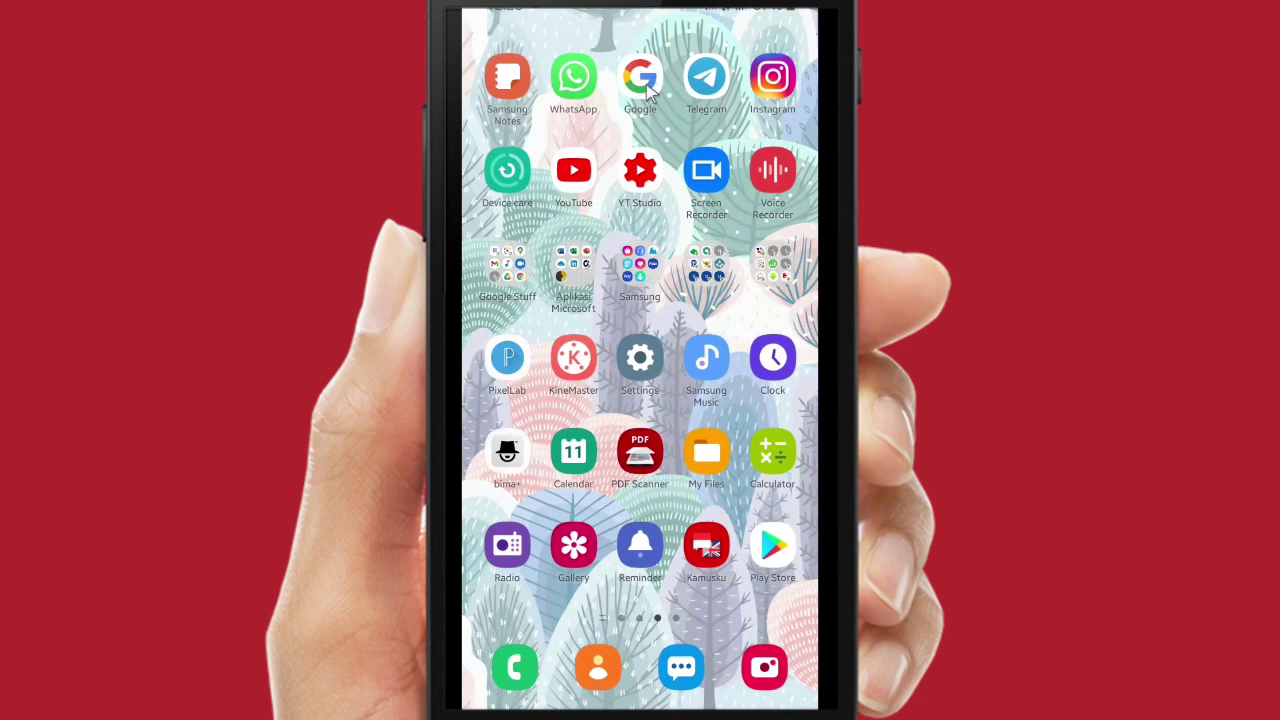
Launch the Google app and start Google Lens from its search bar.
left_click(505, 262)
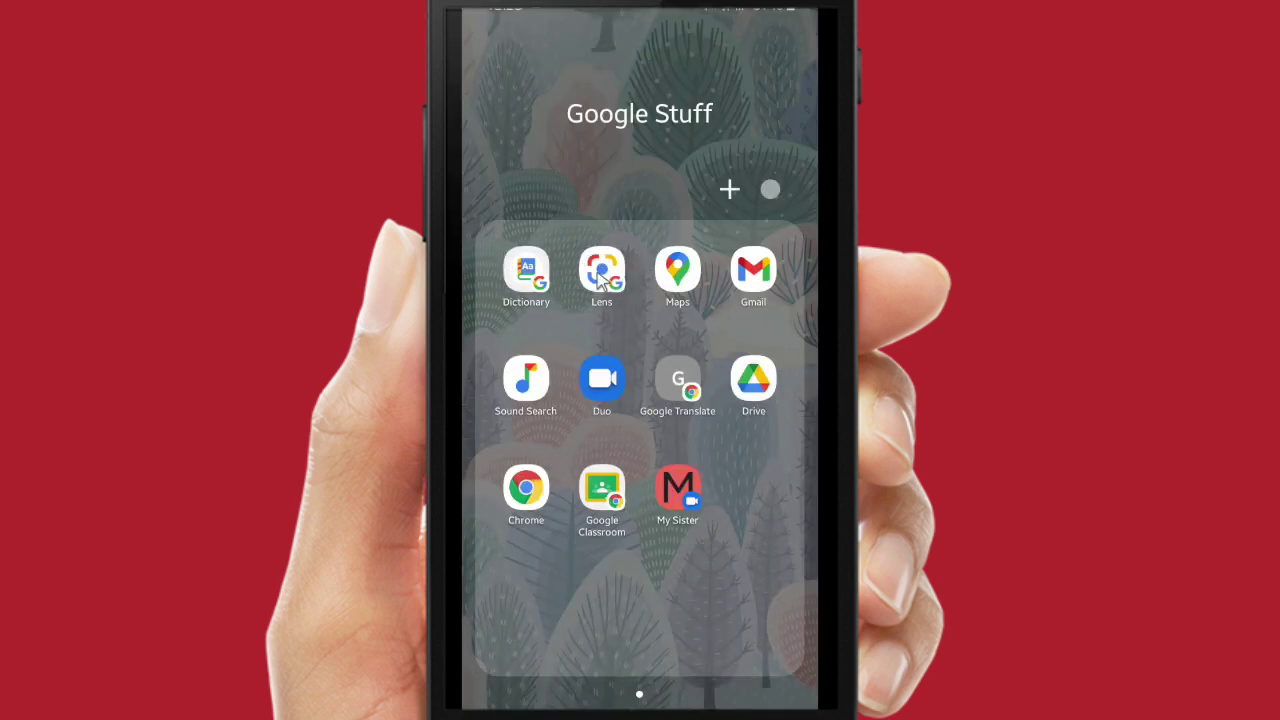
left_click(656, 145)
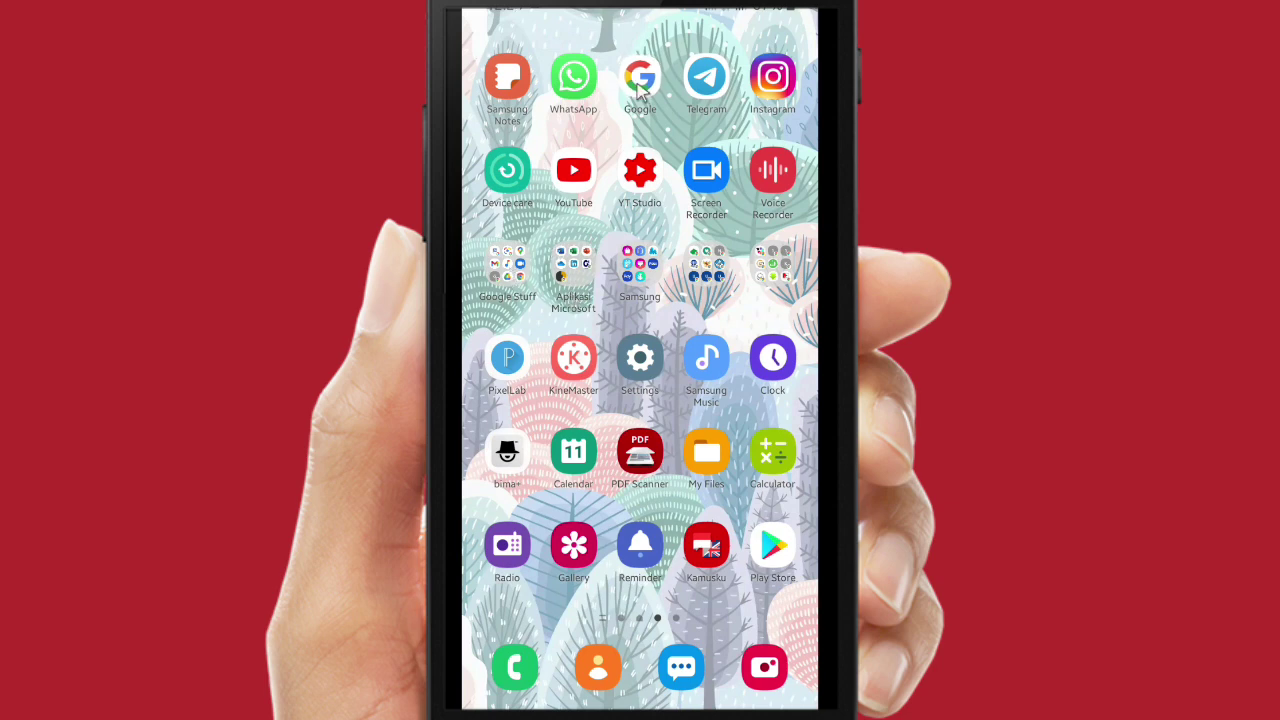
left_click(640, 80)
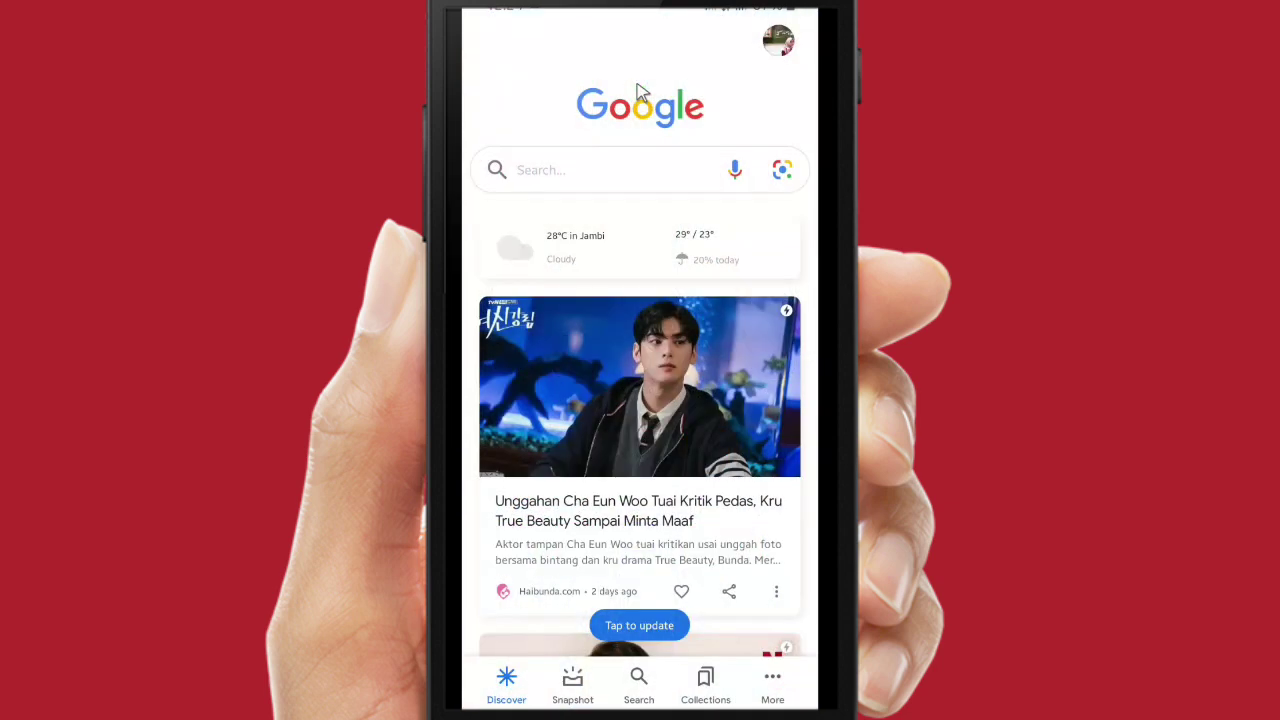
left_click(776, 184)
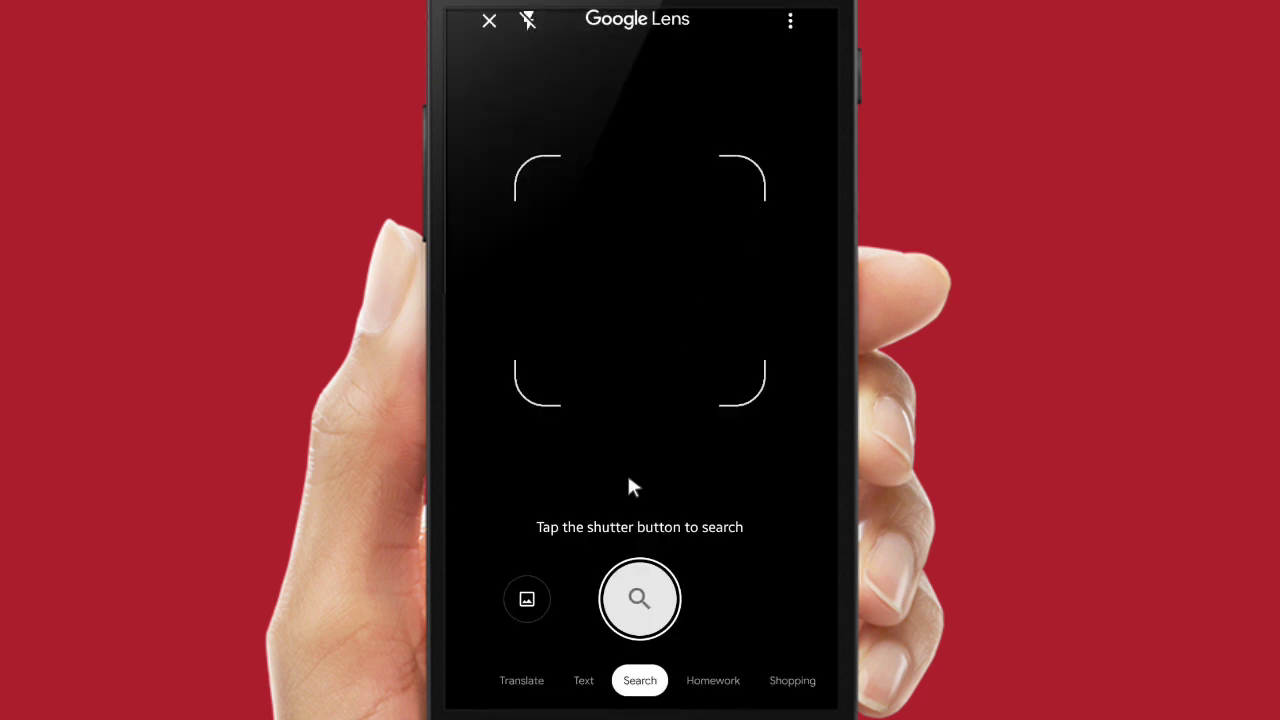
Scan the second saved QR image, reading 'Hopefully this video will be so much helpful…', then return.
left_click(528, 598)
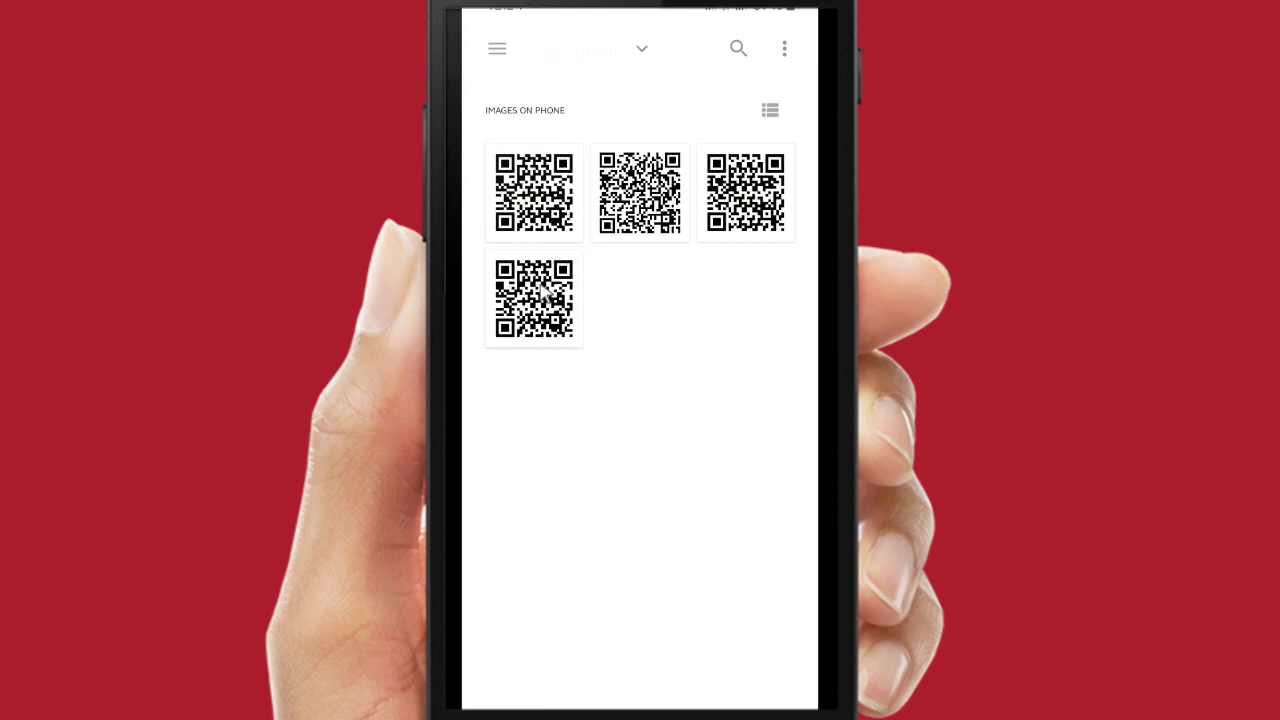
left_click(636, 195)
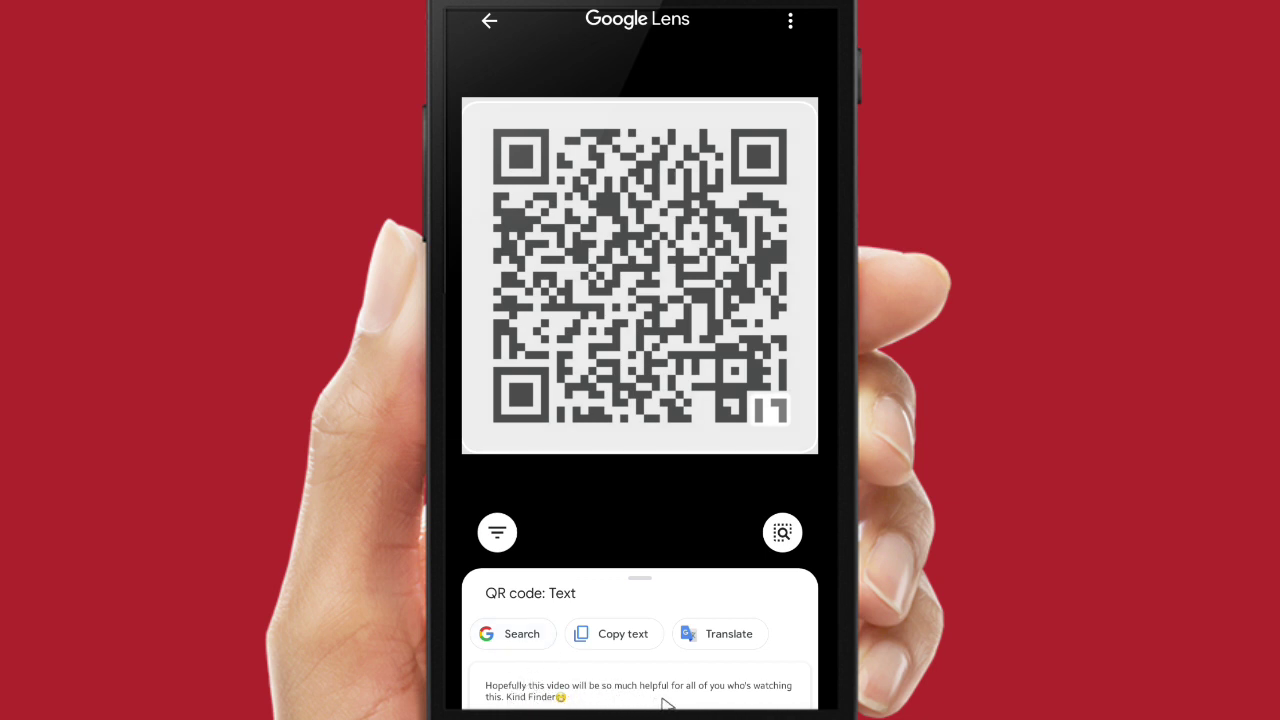
left_click_drag(650, 578, 636, 72)
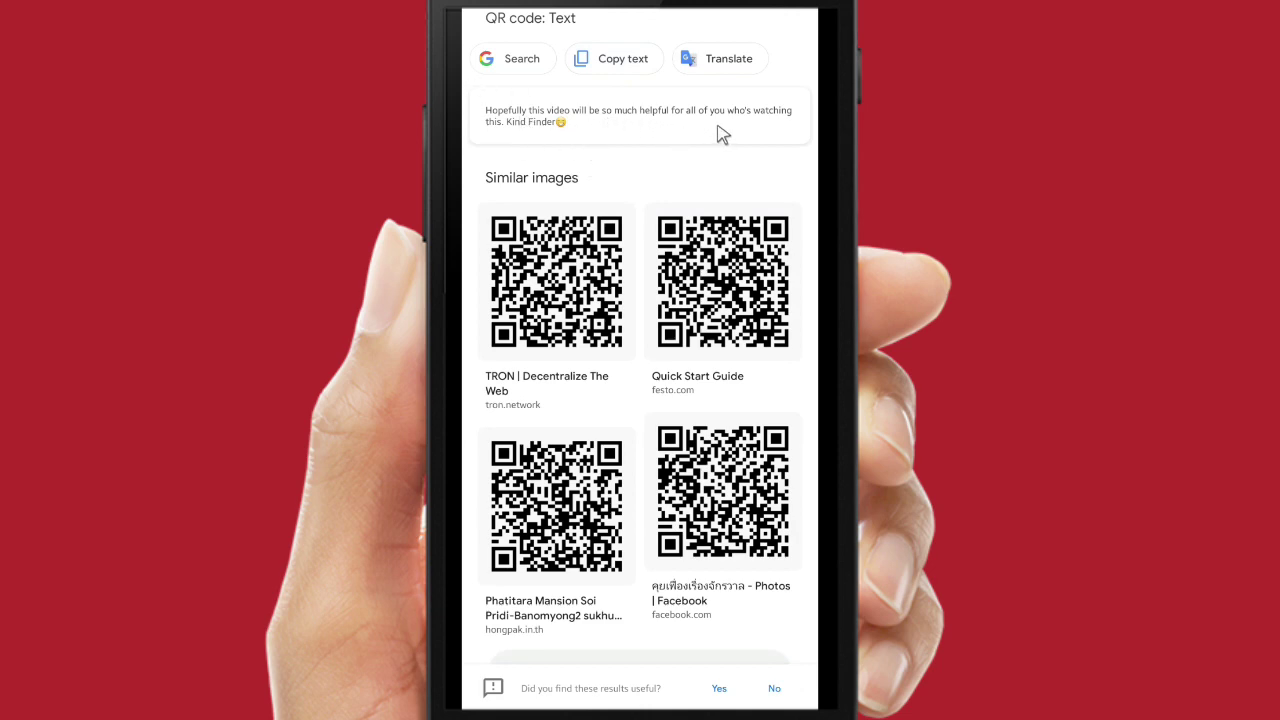
left_click_drag(640, 20, 610, 355)
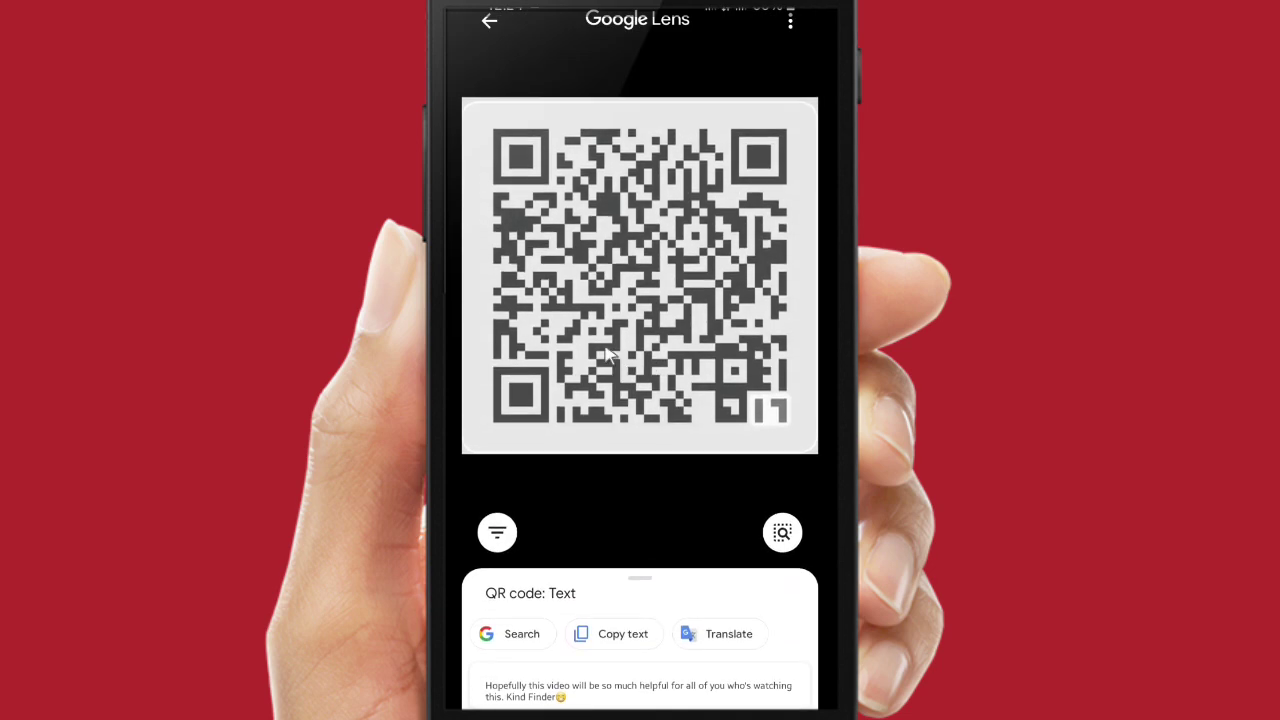
left_click(496, 24)
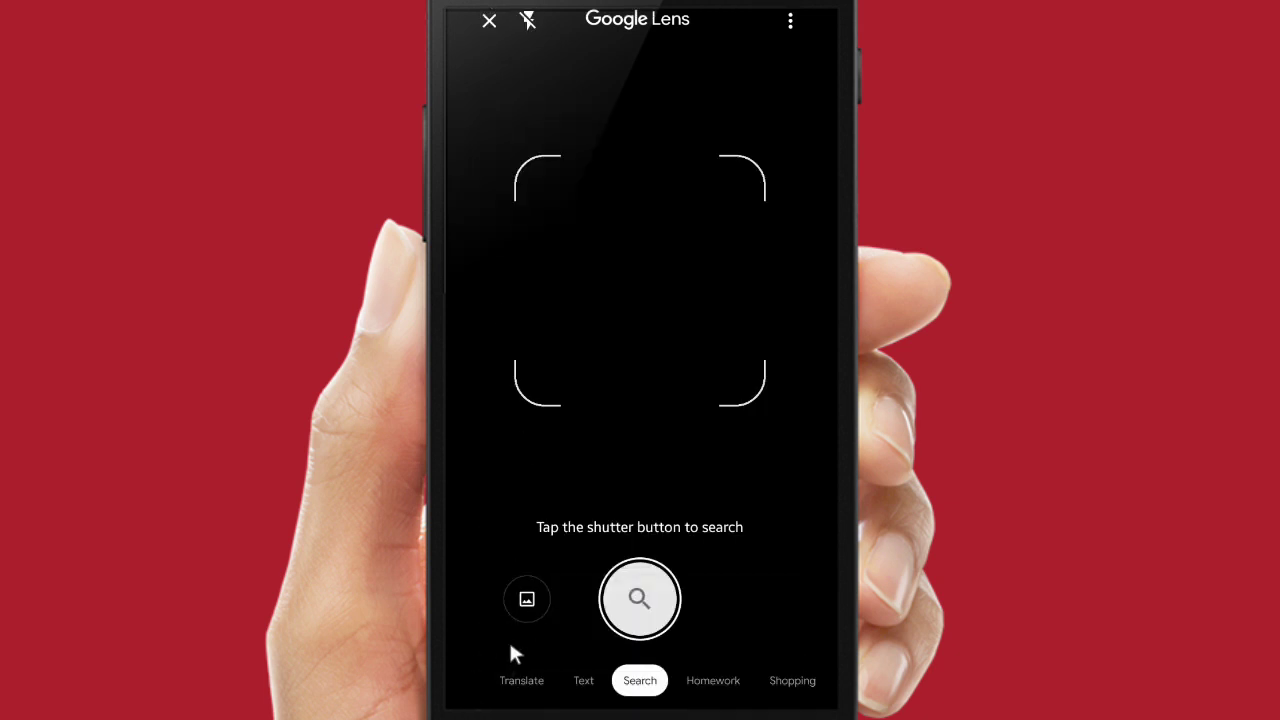
Scan the first saved QR image to confirm it reads 'I love you', then exit Lens.
left_click(536, 600)
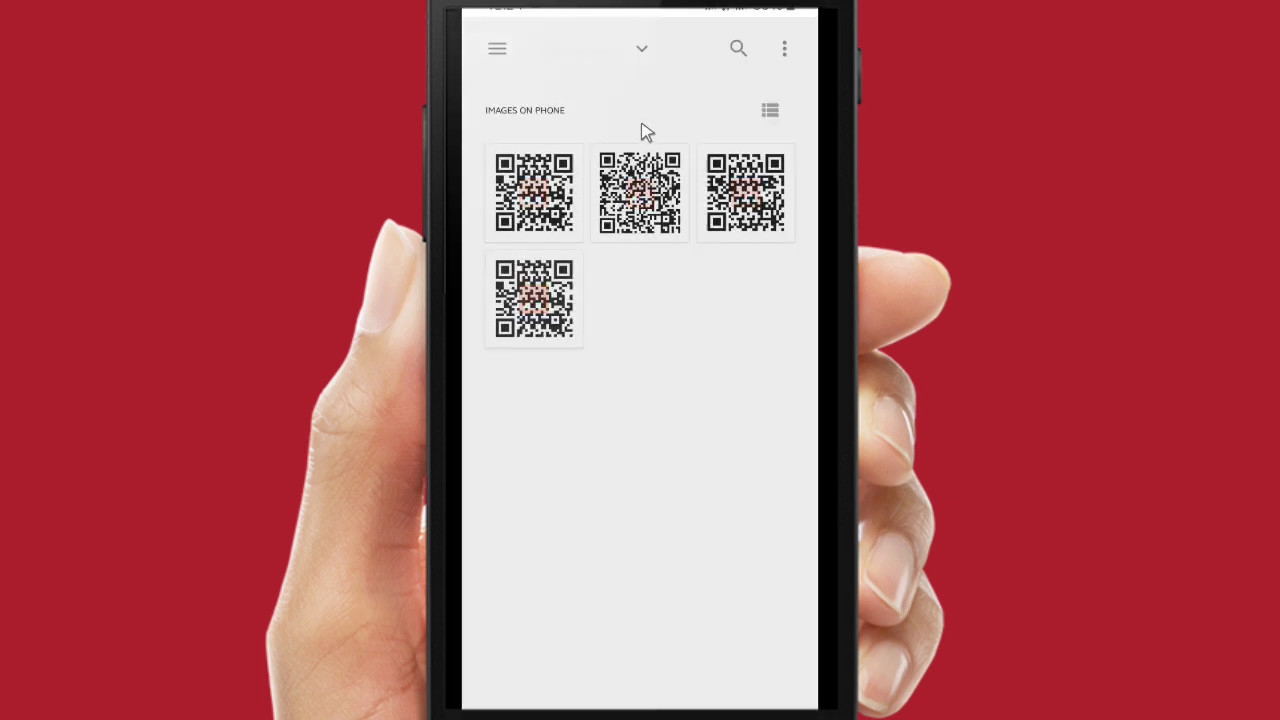
left_click(555, 197)
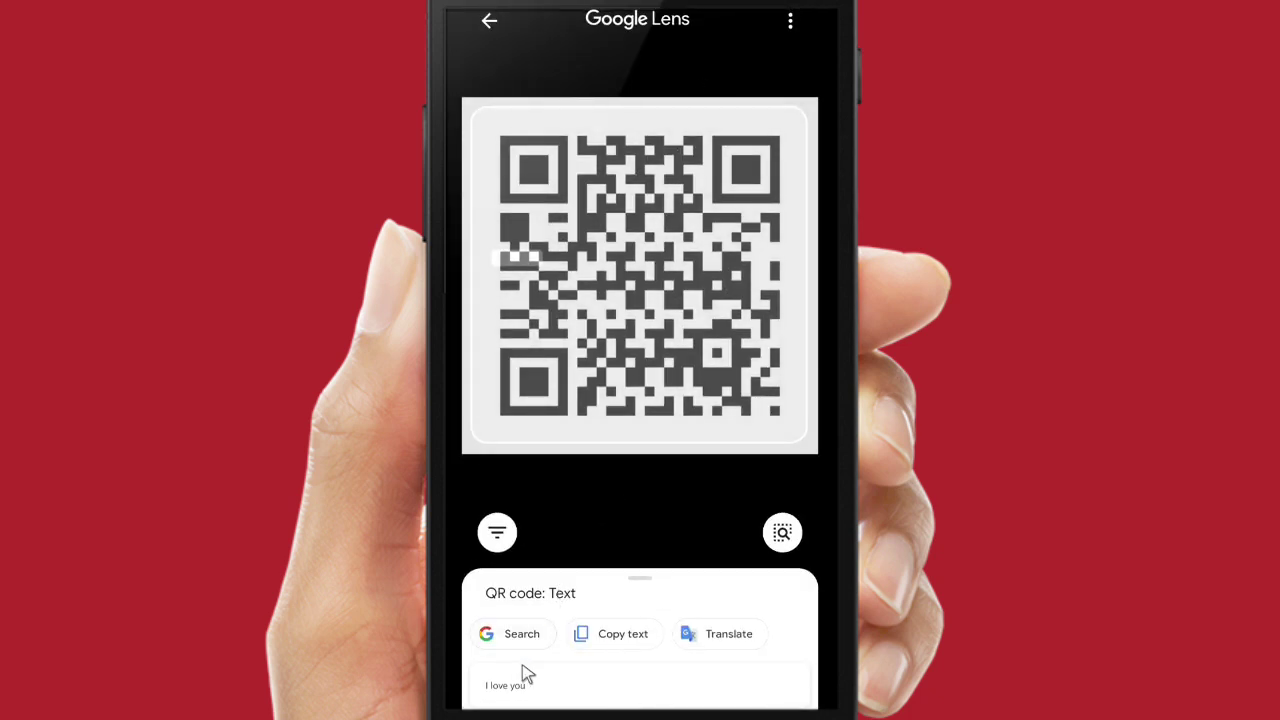
left_click_drag(645, 588, 655, 20)
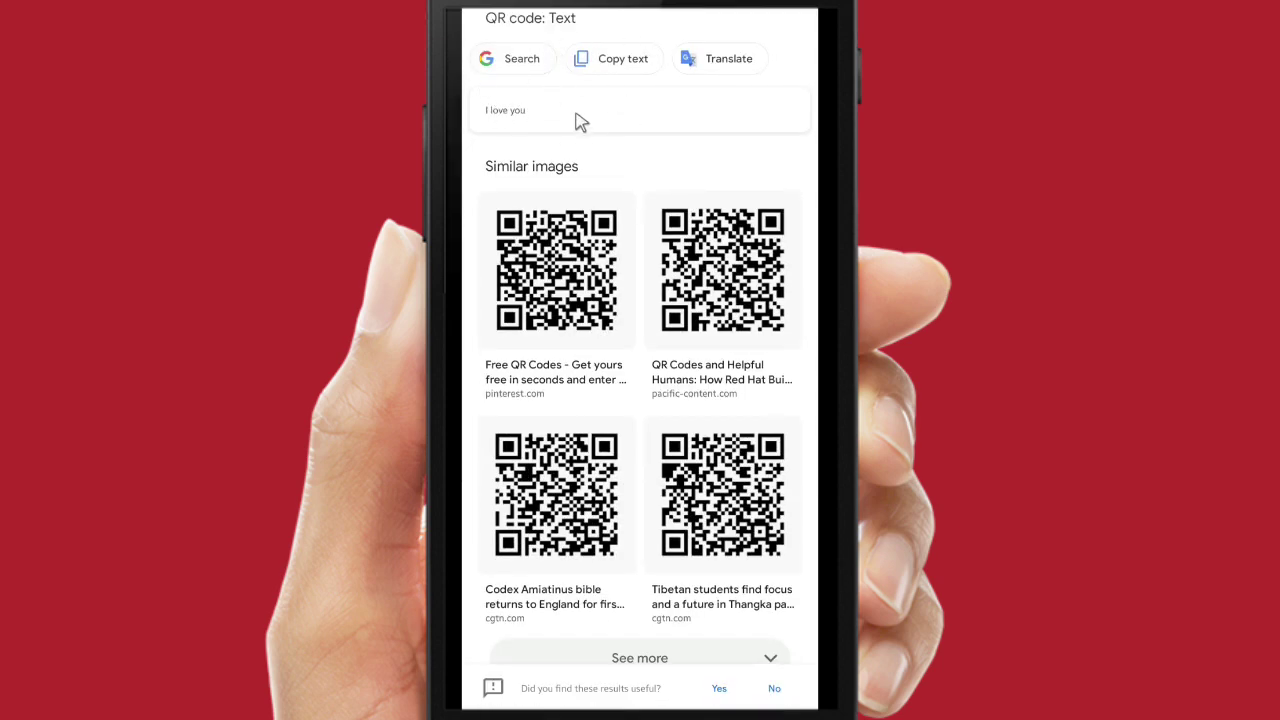
key("Escape")
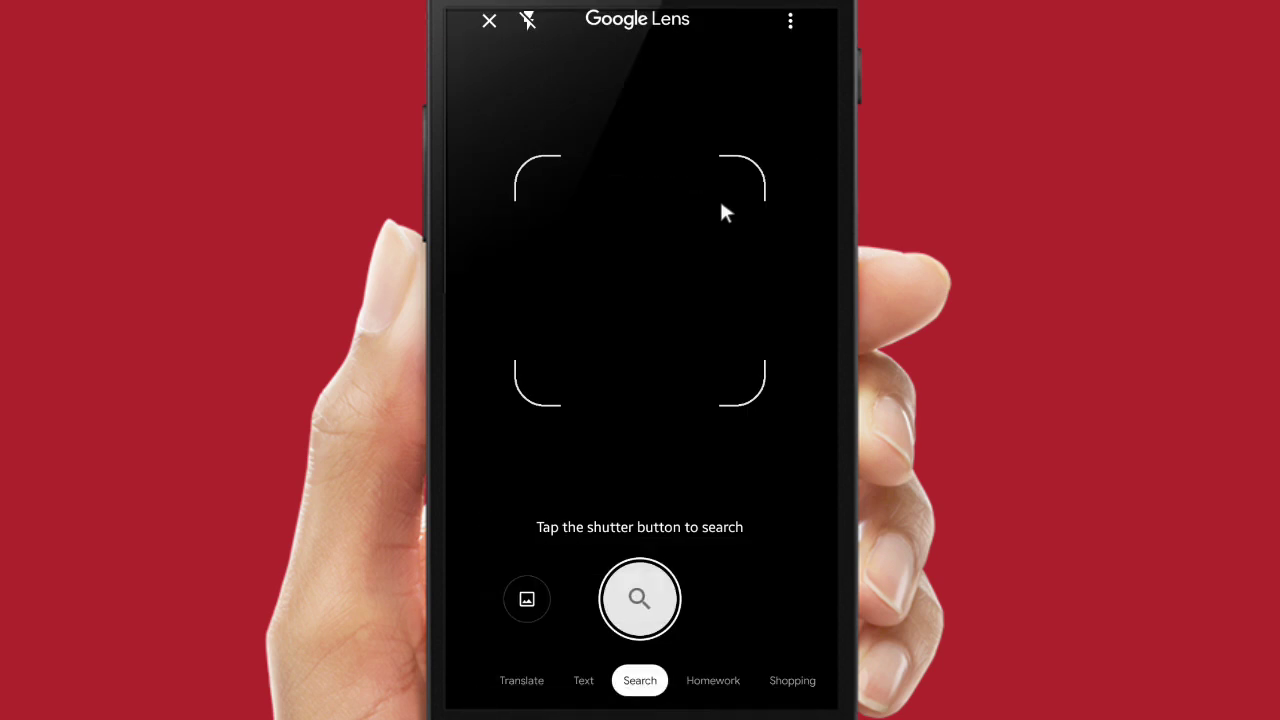
key("Escape")
key("Escape")
key("Escape")
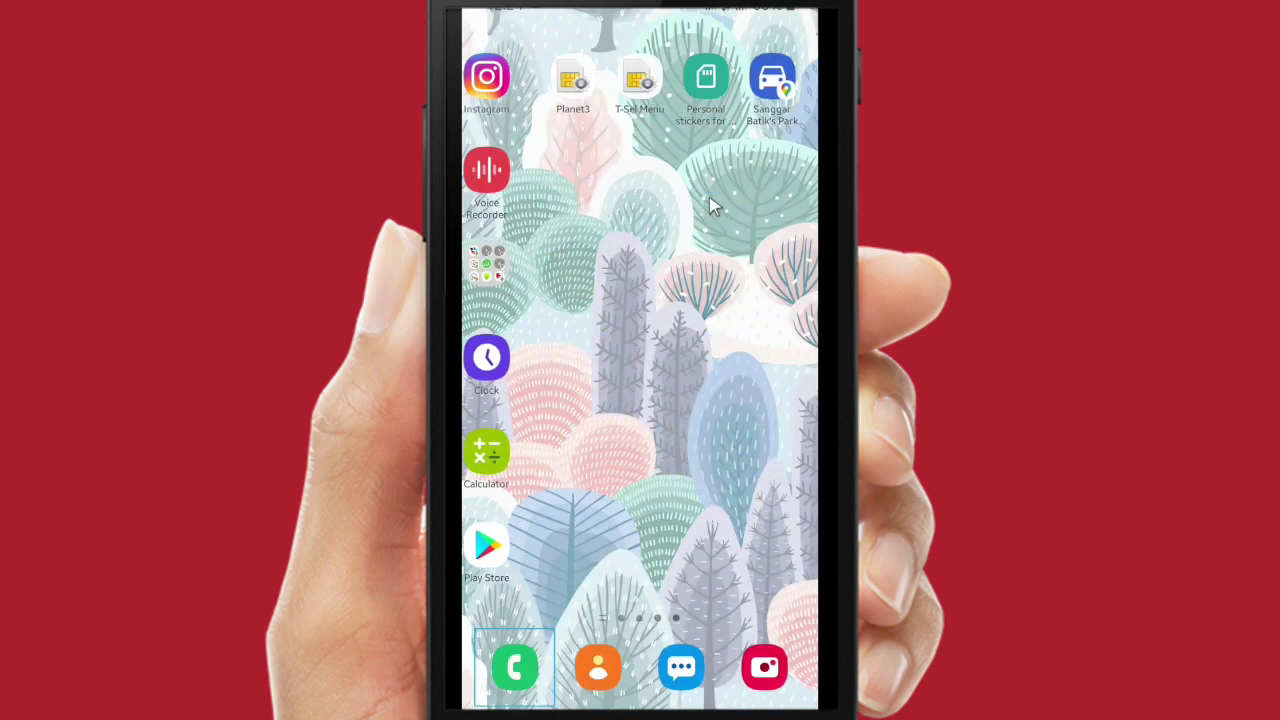